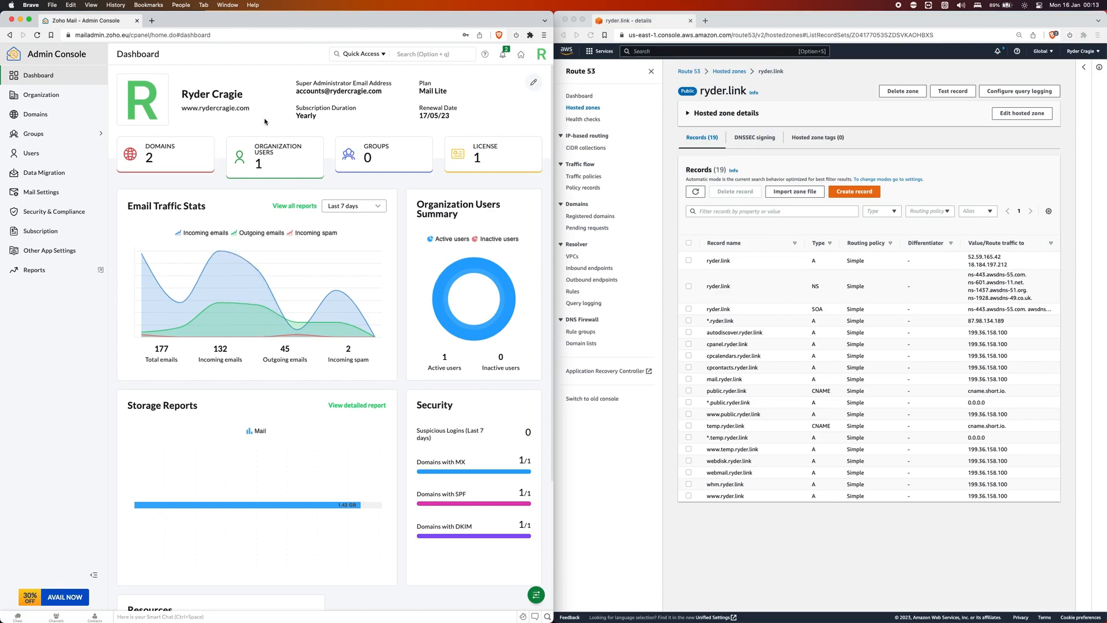
# Add ryder.link as a new domain from the Domains list.
pyautogui.click(45, 116)
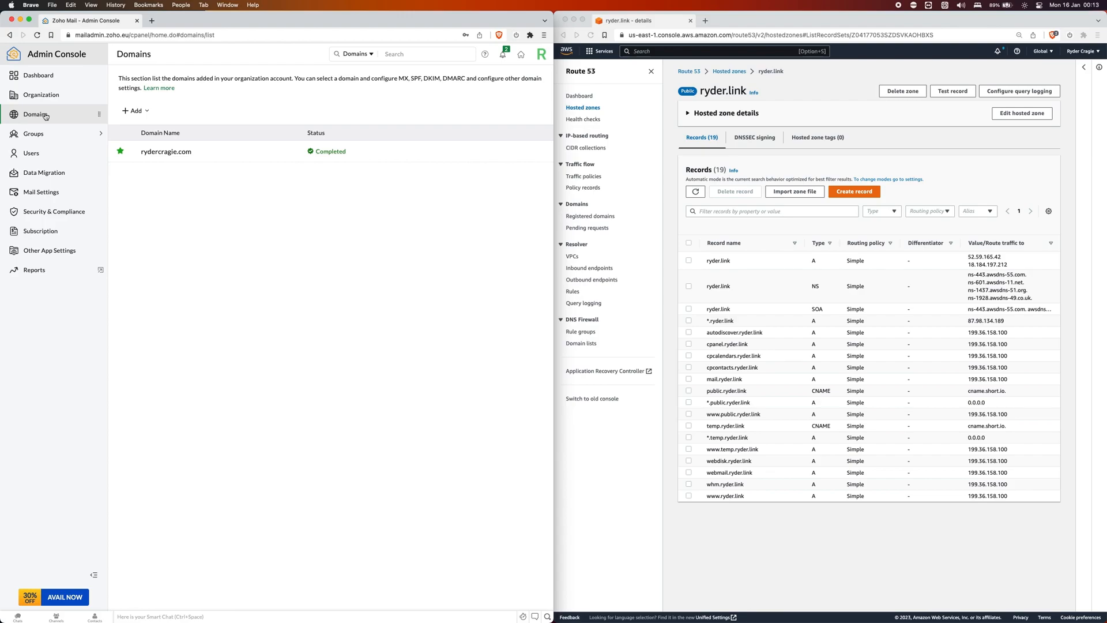
pyautogui.click(129, 116)
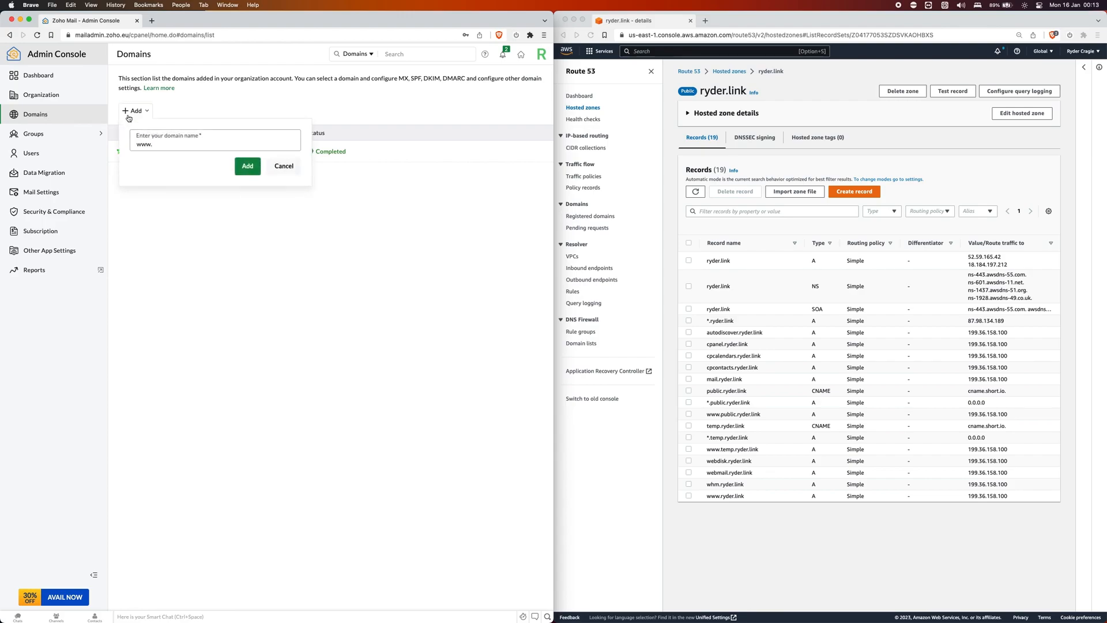
pyautogui.write('ryder.link')
pyautogui.press('Return')
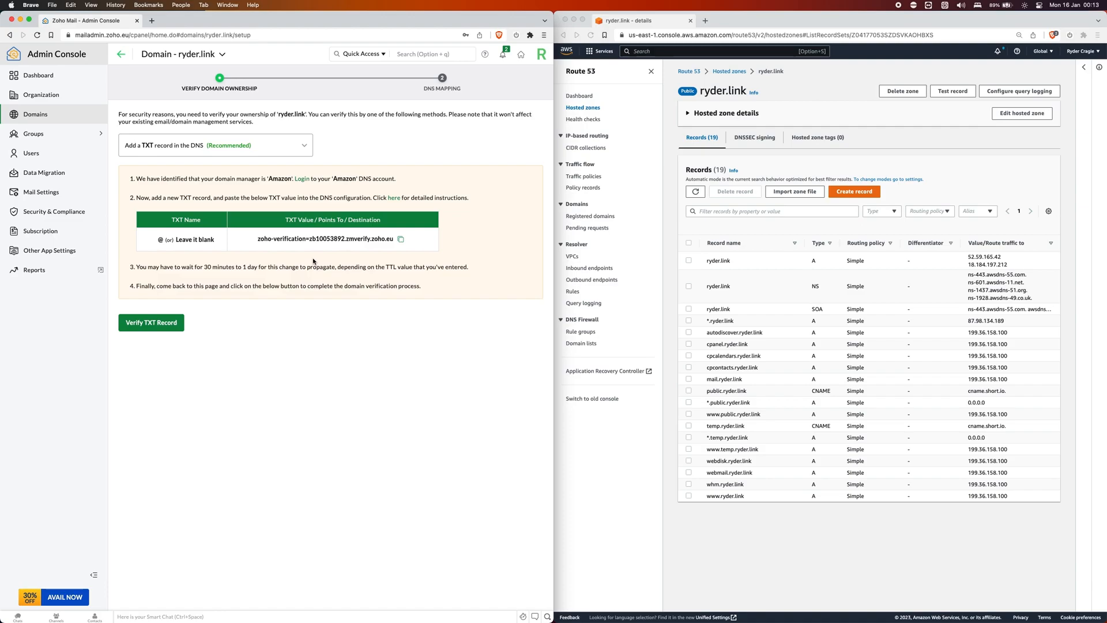
# Create a TXT record in Route 53 containing the copied Zoho verification value.
pyautogui.click(842, 190)
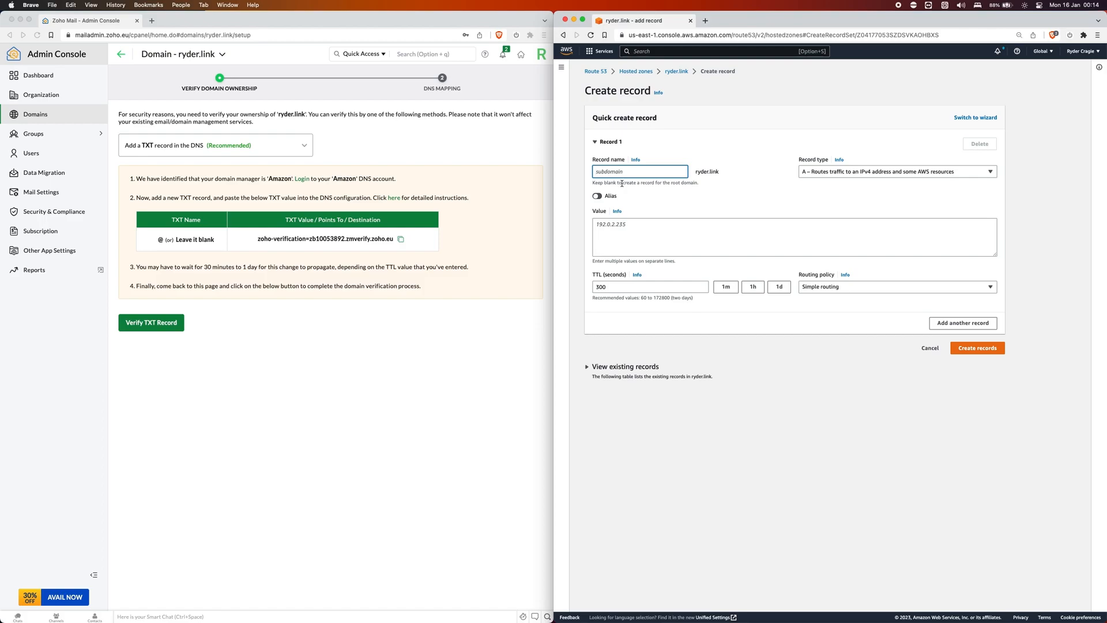
pyautogui.click(192, 242)
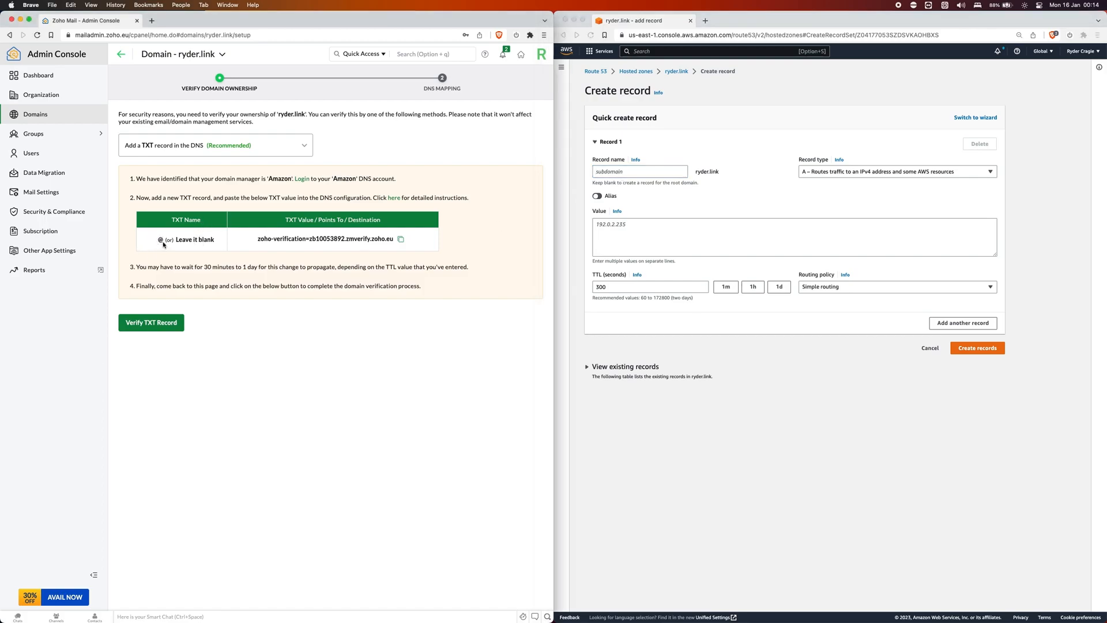
pyautogui.click(832, 186)
pyautogui.click(837, 172)
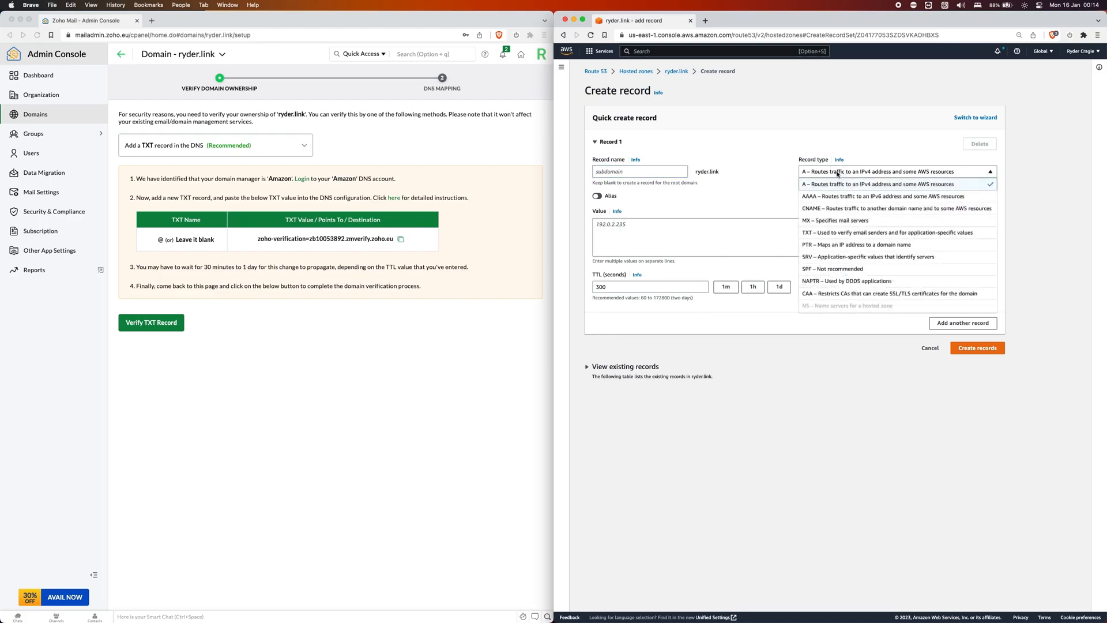
pyautogui.click(819, 231)
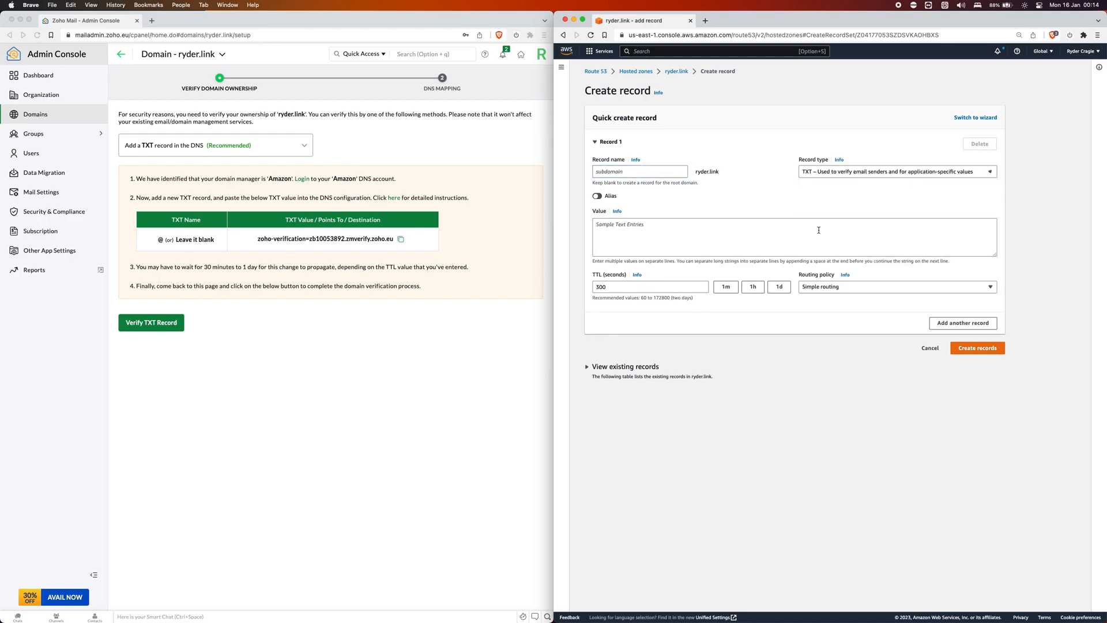
pyautogui.click(691, 230)
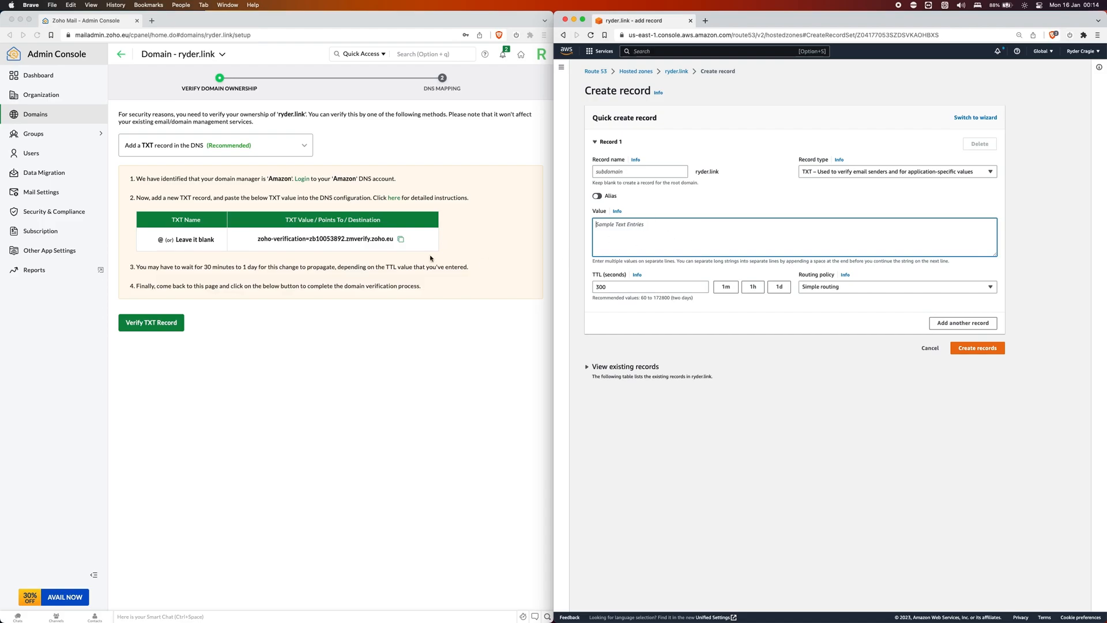
pyautogui.click(398, 245)
pyautogui.click(401, 238)
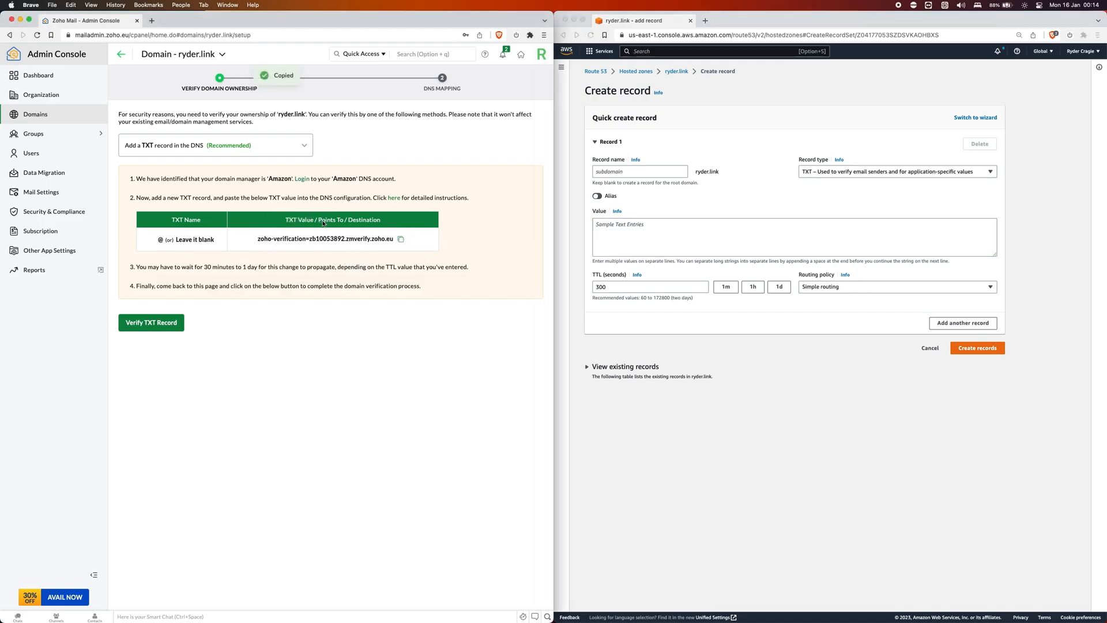
pyautogui.click(670, 232)
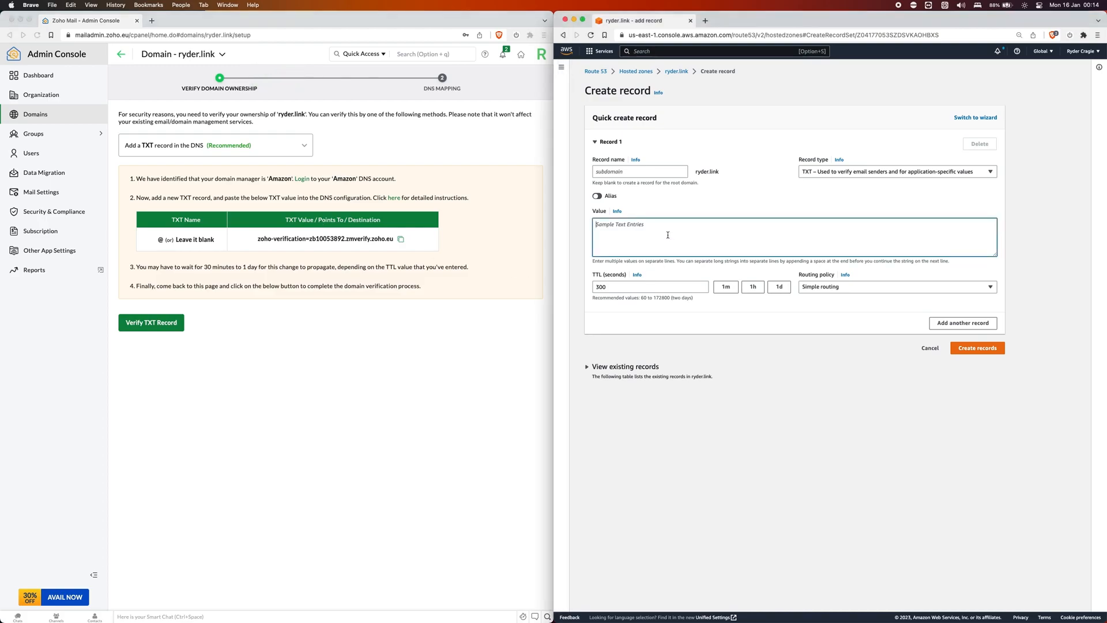
pyautogui.press('super+v')
pyautogui.click(979, 351)
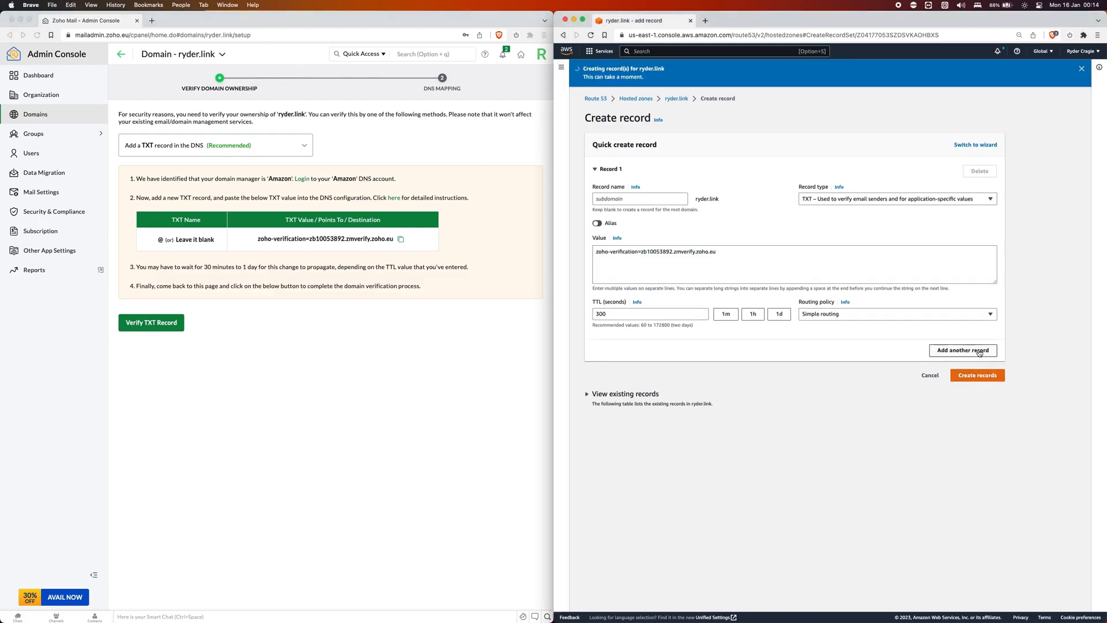
pyautogui.click(459, 358)
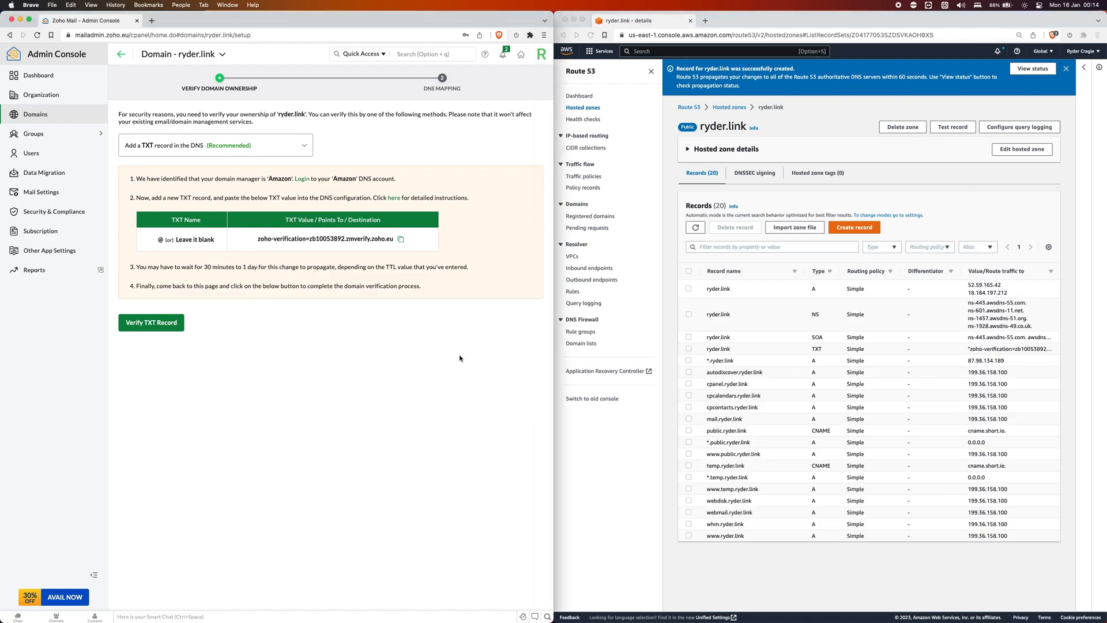
# Verify the TXT record in Zoho and proceed to DNS Mapping.
pyautogui.click(129, 328)
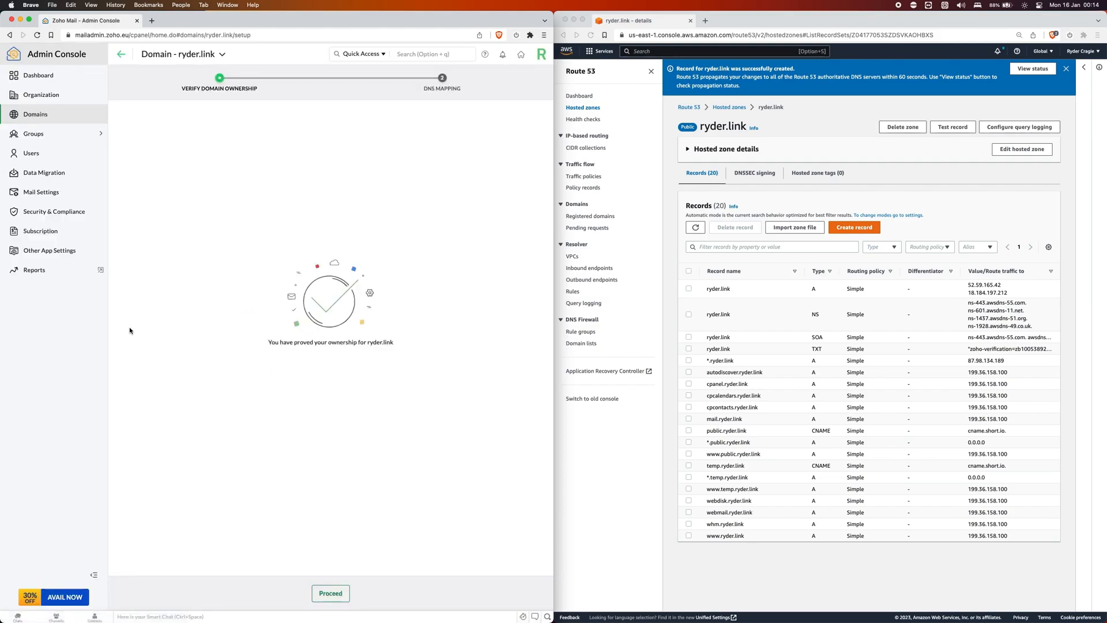
pyautogui.click(333, 592)
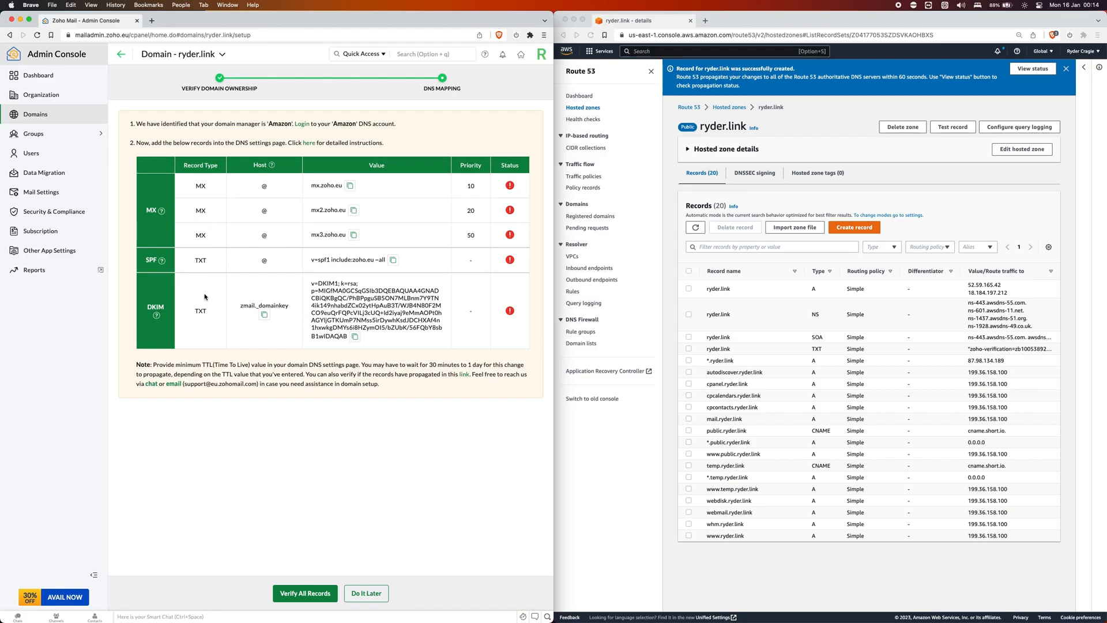
# Start a new MX record in Route 53 for the root domain, leaving the name blank.
pyautogui.click(917, 238)
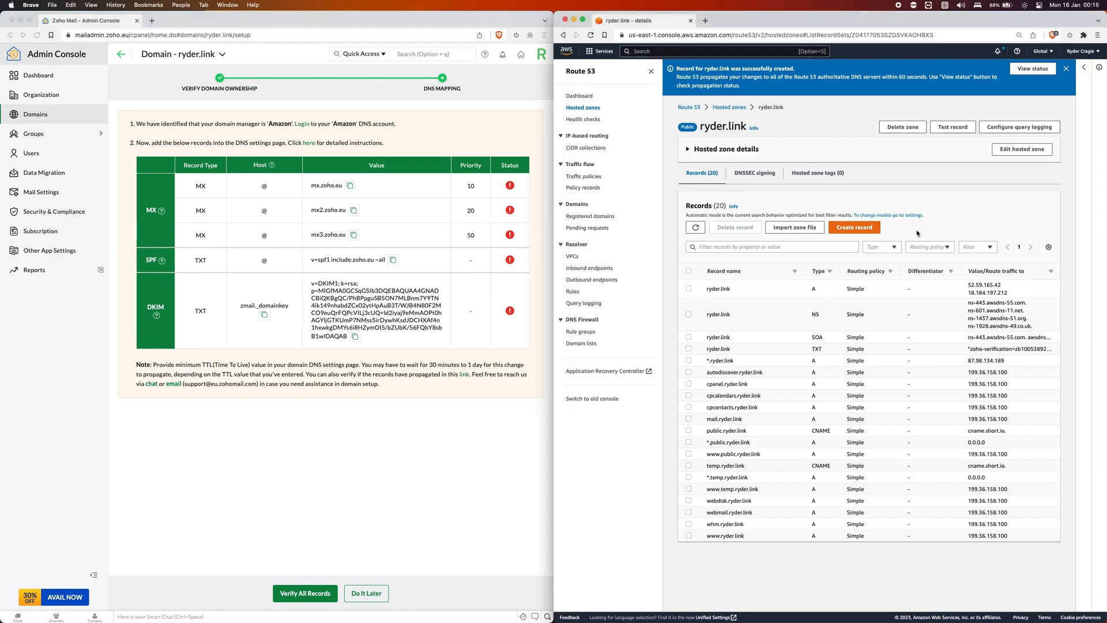
pyautogui.click(853, 229)
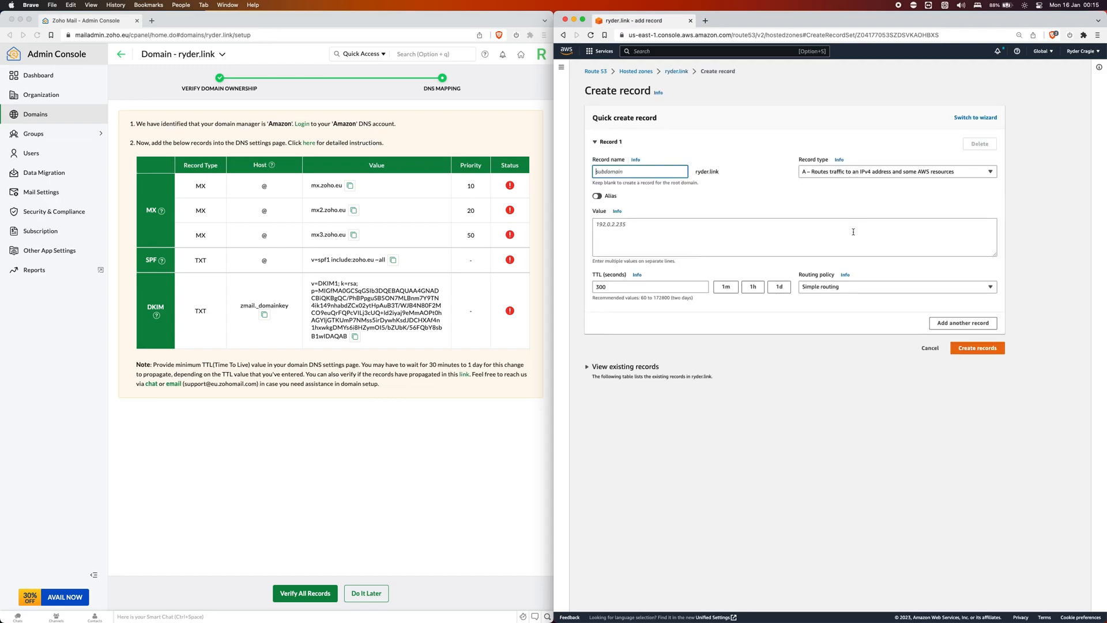
pyautogui.click(263, 190)
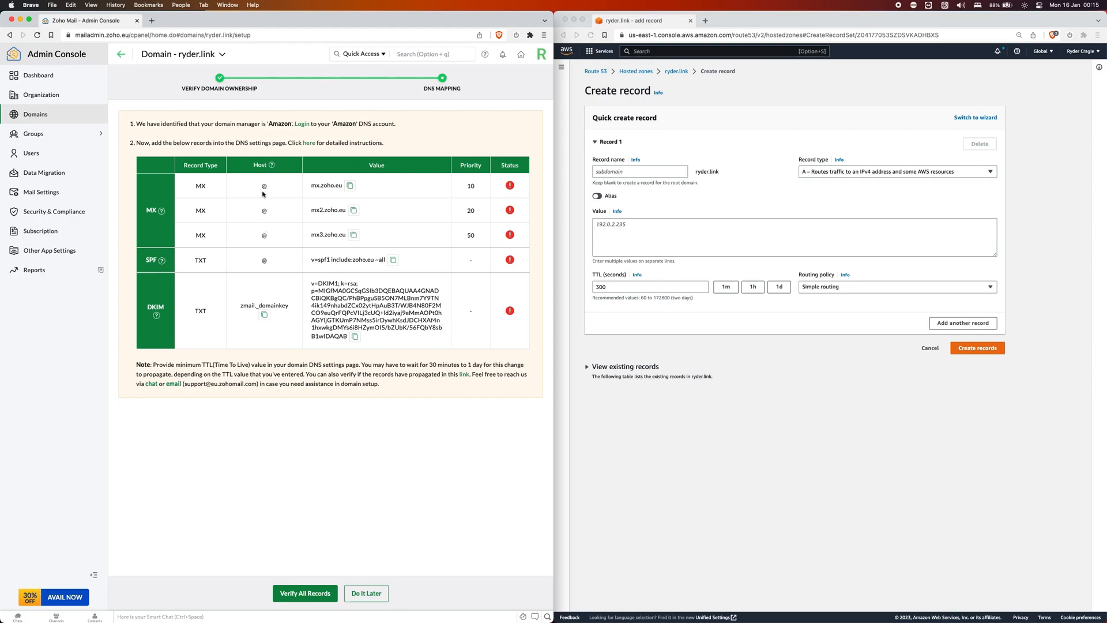
pyautogui.click(662, 197)
pyautogui.click(721, 177)
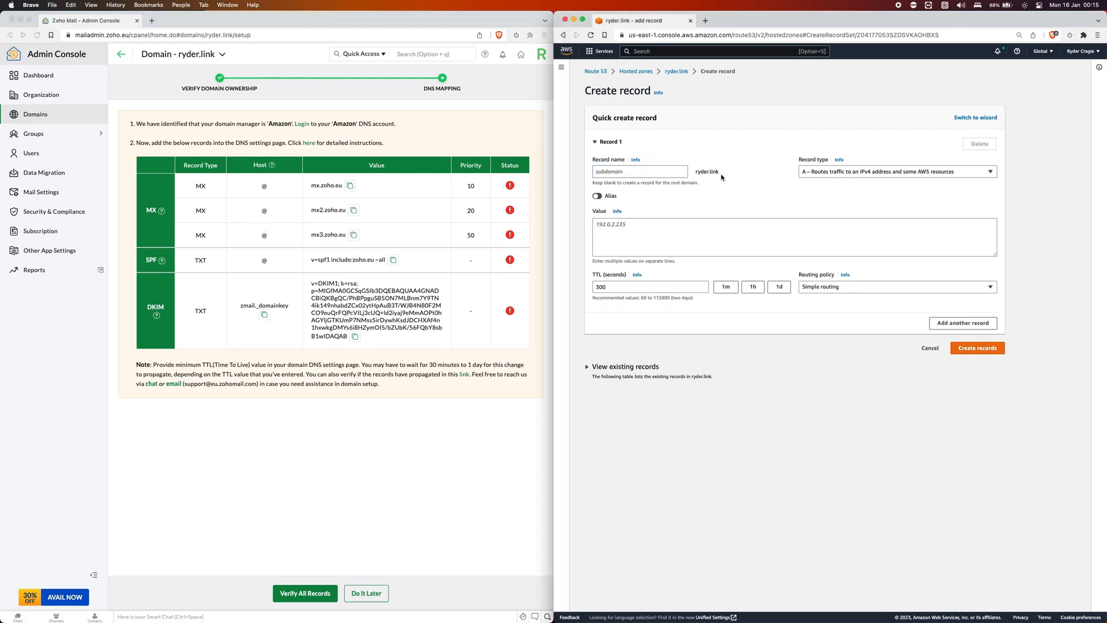
pyautogui.click(366, 195)
pyautogui.click(893, 172)
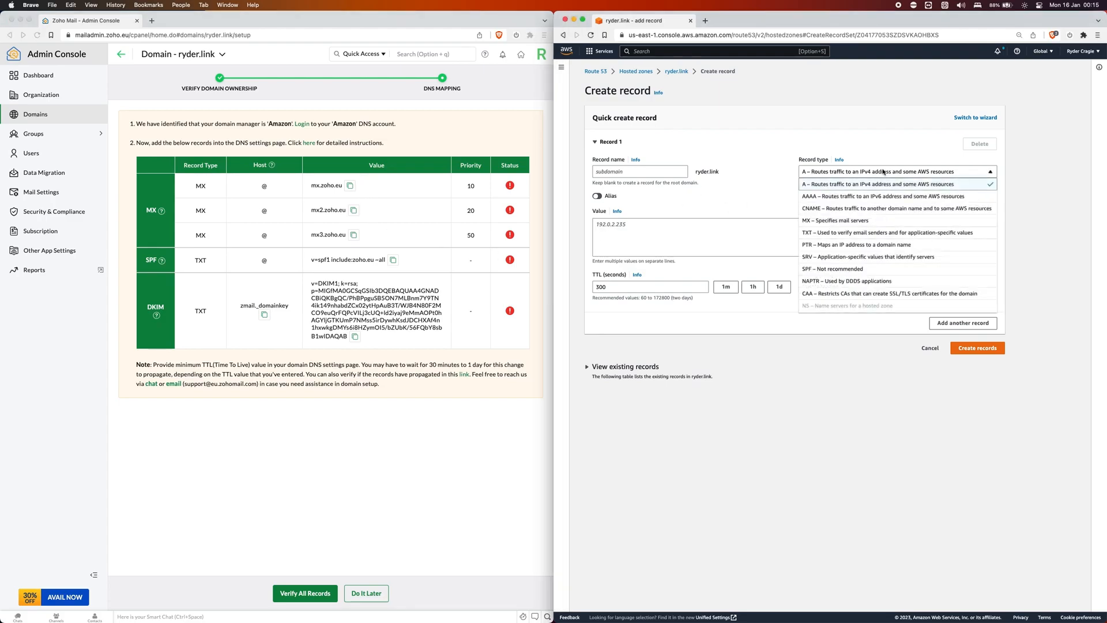
pyautogui.click(842, 221)
pyautogui.click(758, 229)
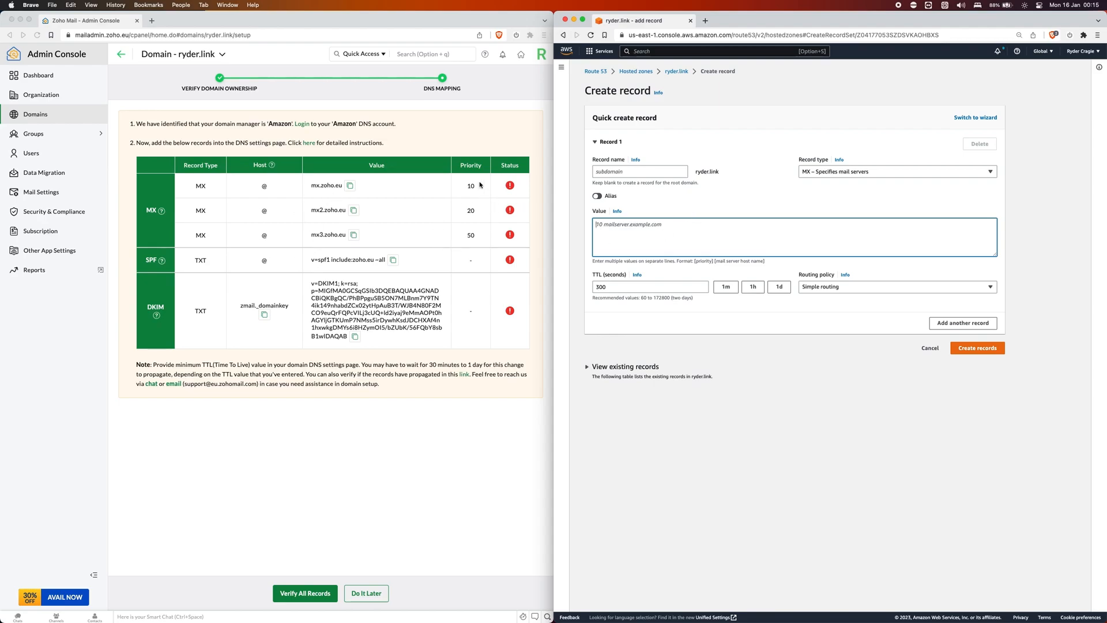
# Enter mail server values 10 mx.zoho.eu and 20 mx2.zoho.eu.
pyautogui.click(398, 179)
pyautogui.click(349, 188)
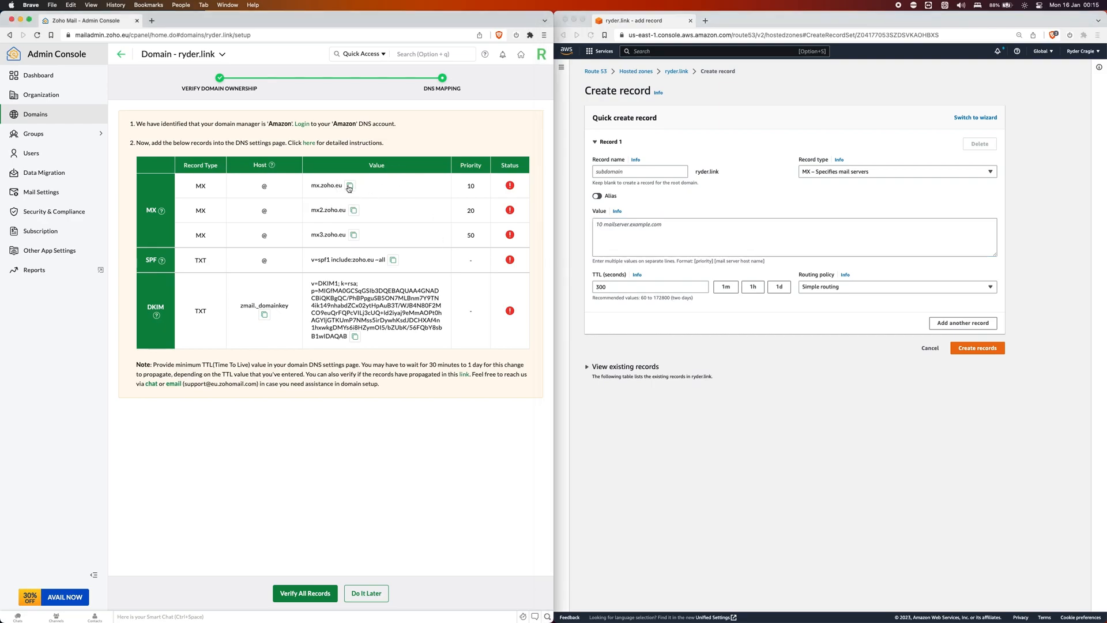
pyautogui.click(718, 237)
pyautogui.write('10')
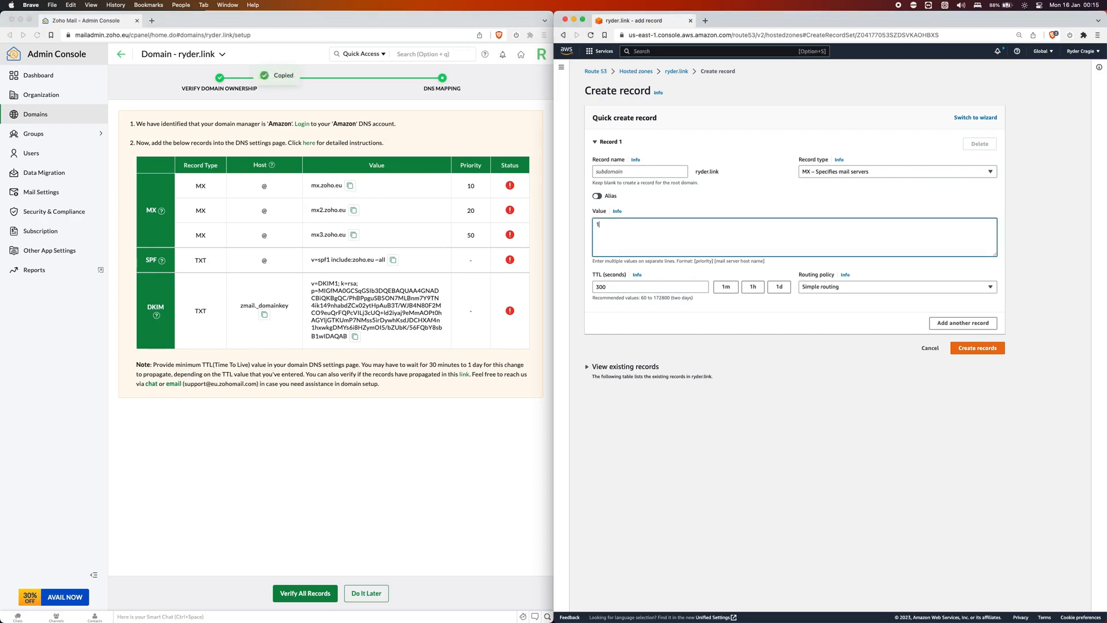
pyautogui.press('super+v')
pyautogui.click(436, 217)
pyautogui.click(354, 210)
pyautogui.click(685, 253)
pyautogui.write('20')
pyautogui.press('super+v')
pyautogui.press('Return')
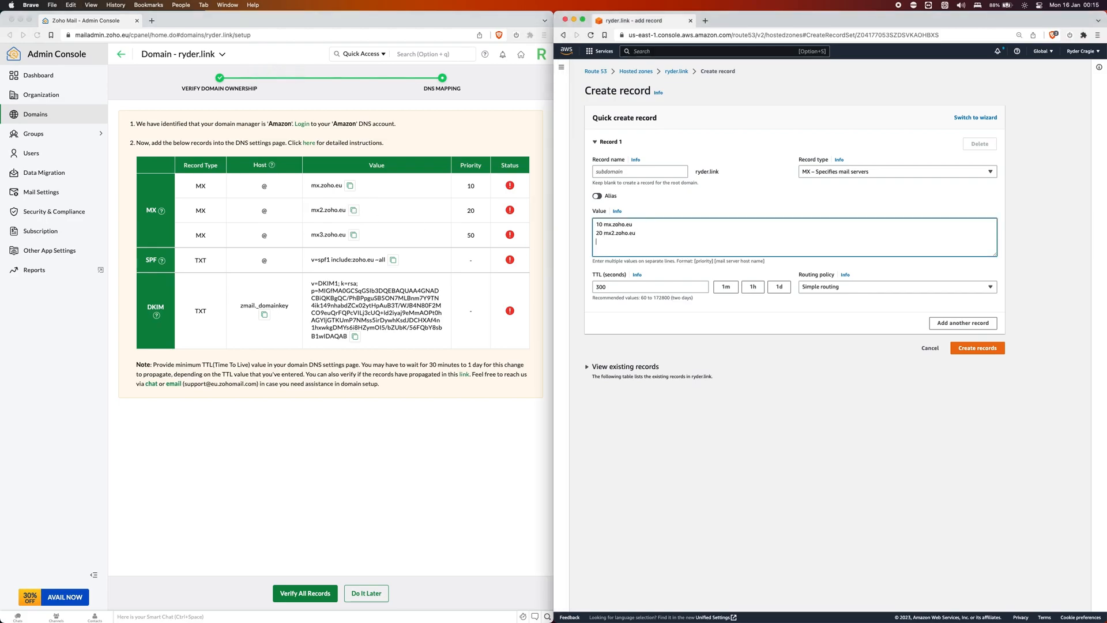
# Add 50 mx3.zoho.eu as the third value and create the MX record.
pyautogui.click(346, 228)
pyautogui.click(354, 235)
pyautogui.click(654, 260)
pyautogui.write('50')
pyautogui.press('super+v')
pyautogui.click(752, 313)
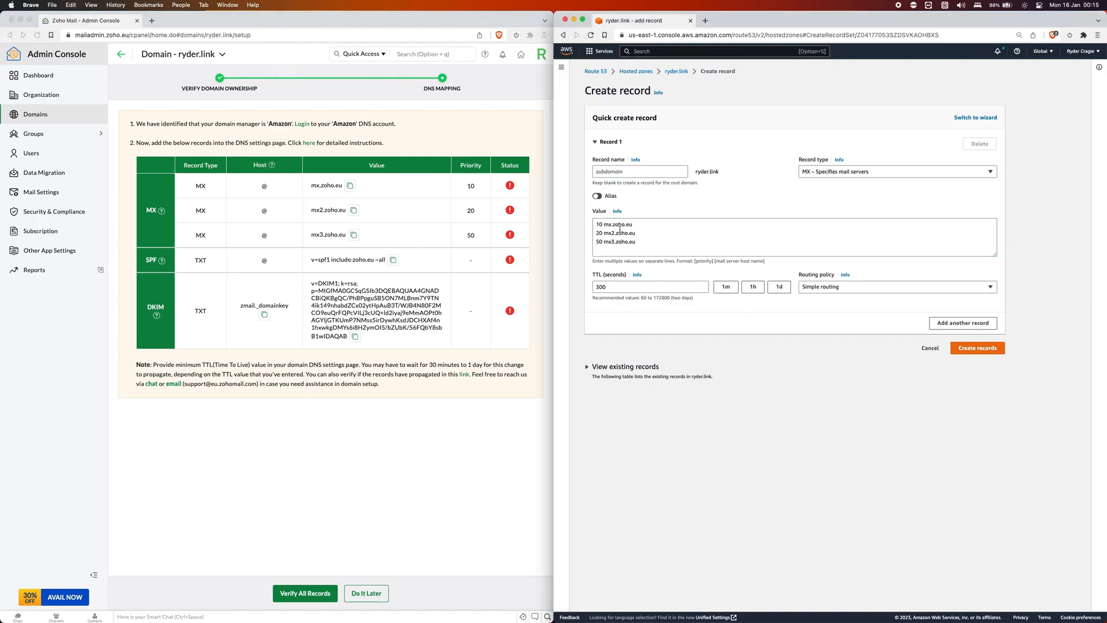
pyautogui.click(966, 349)
pyautogui.click(306, 258)
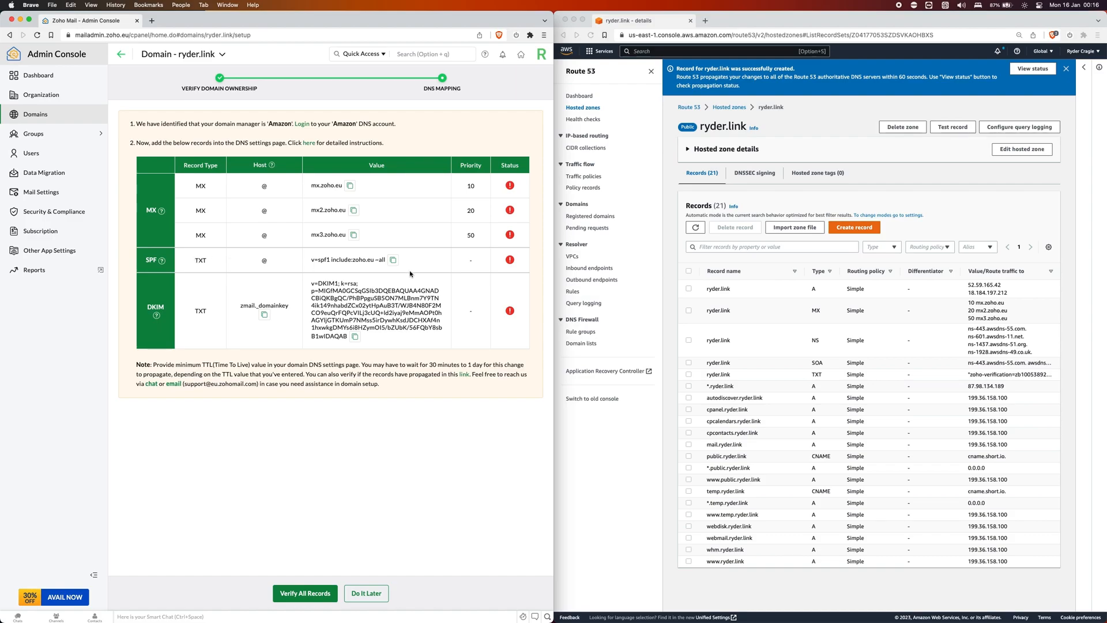
# Append v=spf1 include:zoho.eu ~all as a new line in the ryder.link TXT record and save.
pyautogui.click(796, 398)
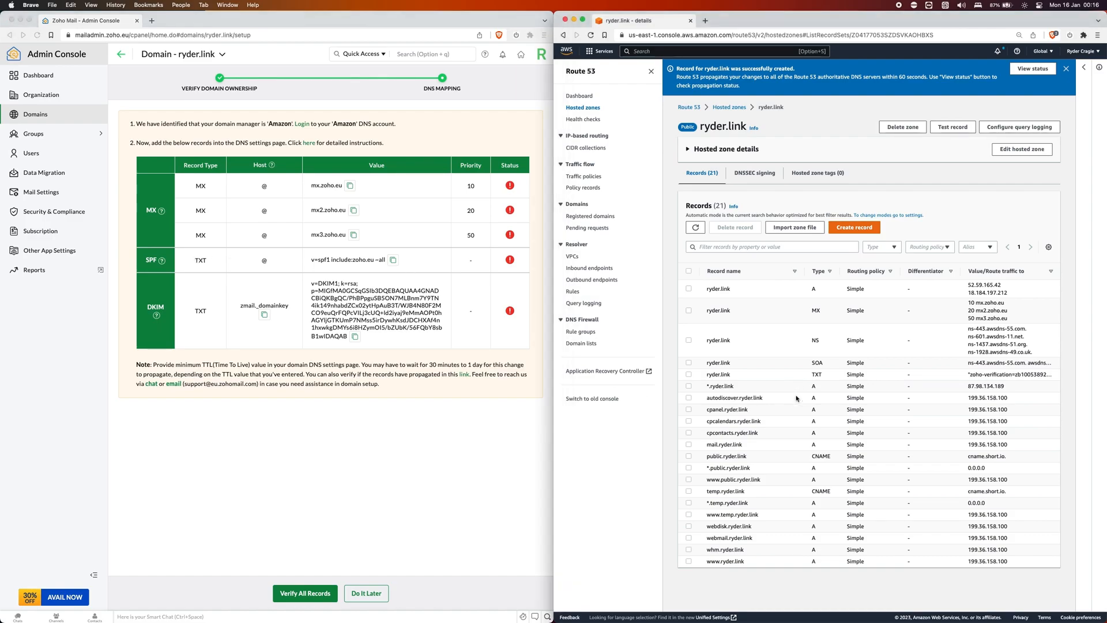
pyautogui.click(688, 374)
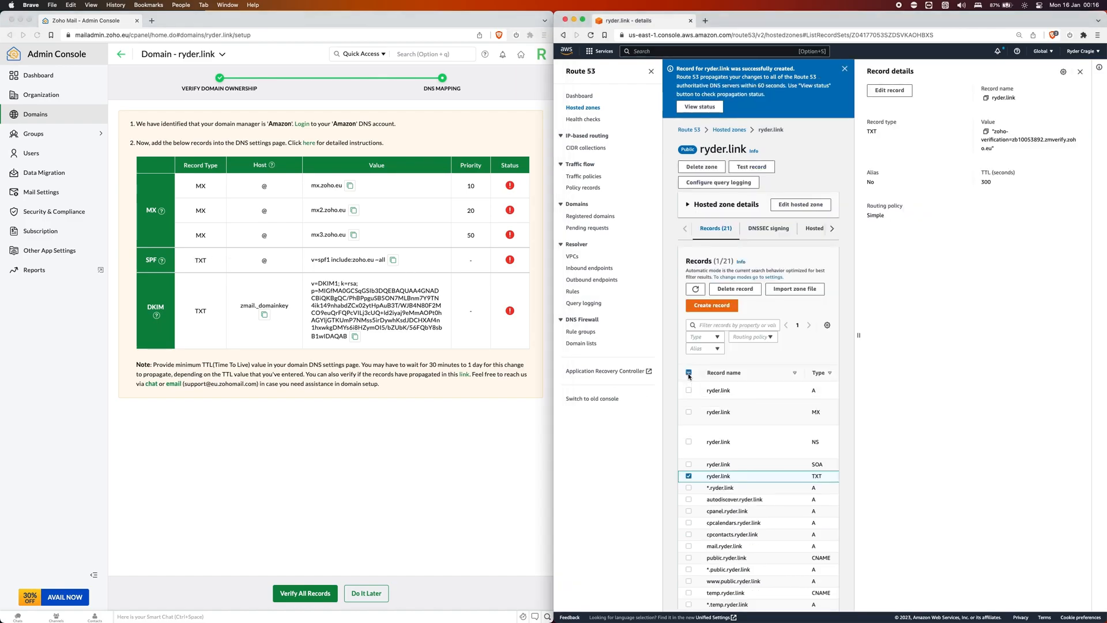
pyautogui.click(891, 94)
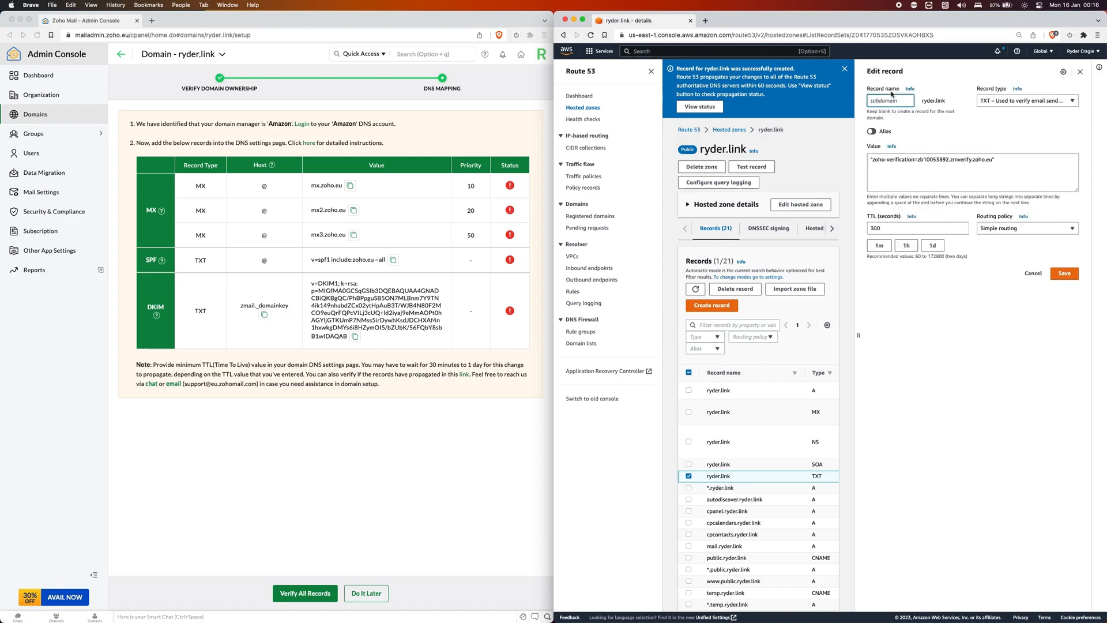
pyautogui.click(997, 162)
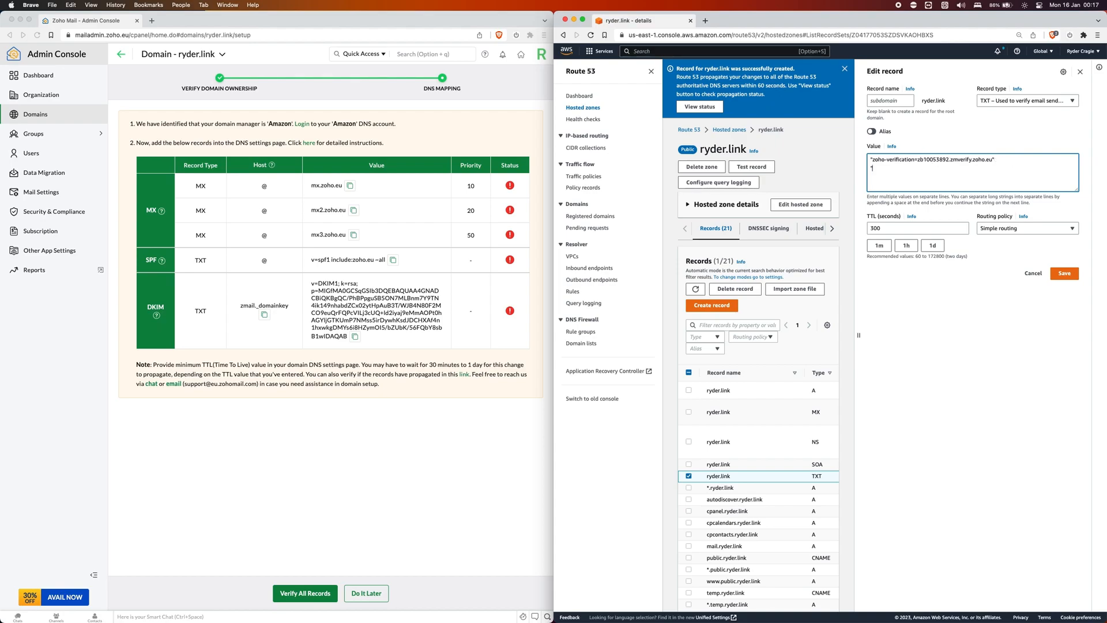
pyautogui.click(454, 259)
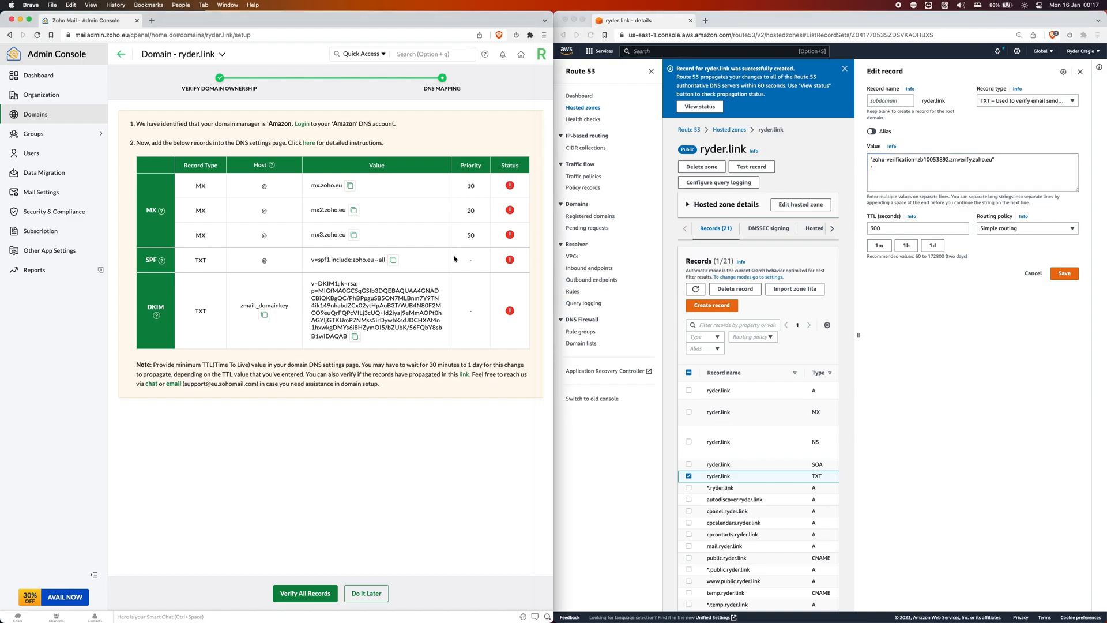
pyautogui.click(393, 260)
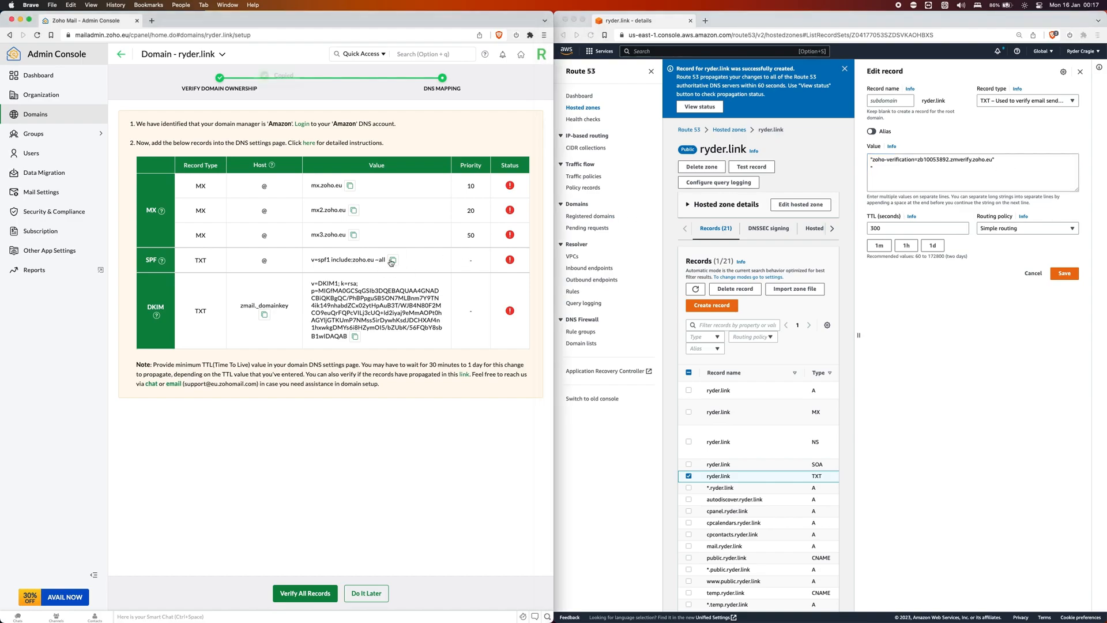
pyautogui.click(919, 179)
pyautogui.press('super+v')
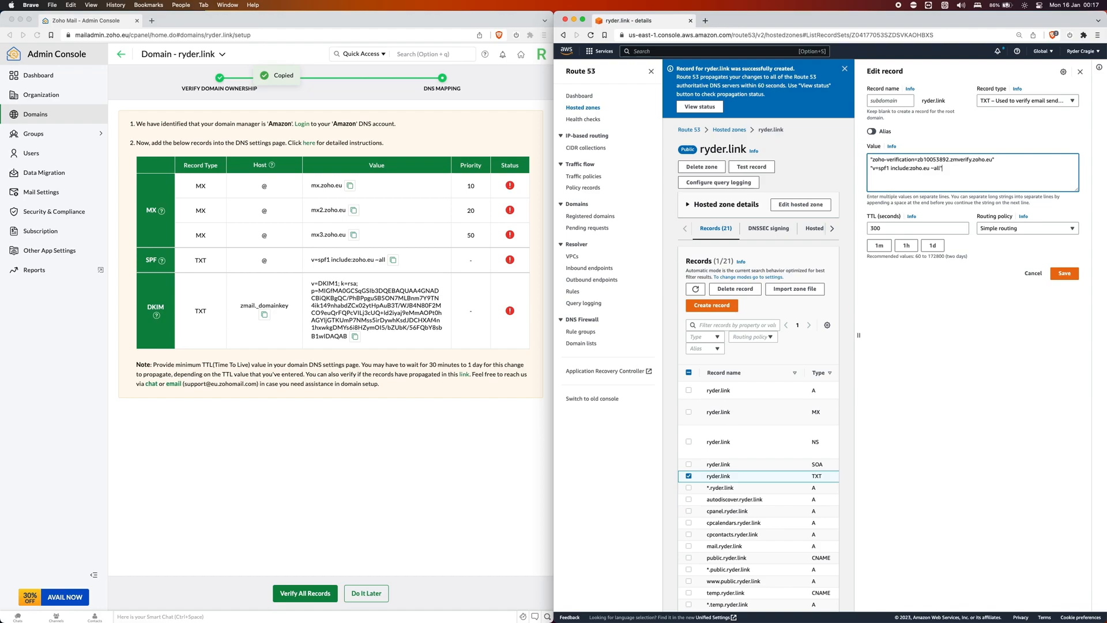
pyautogui.click(1065, 273)
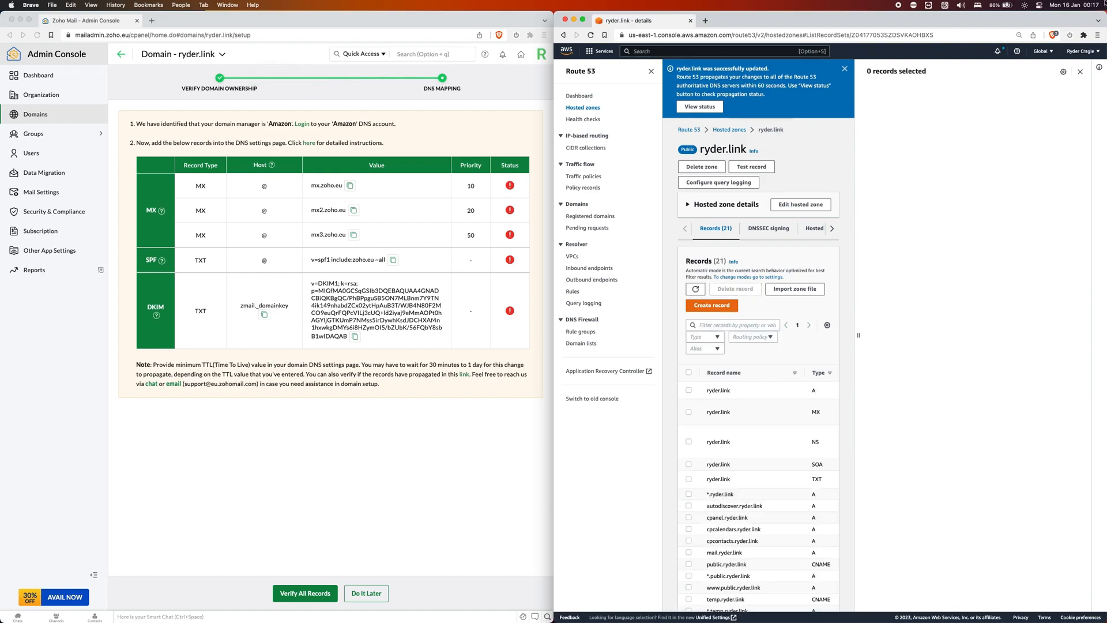
pyautogui.click(1081, 71)
pyautogui.click(331, 410)
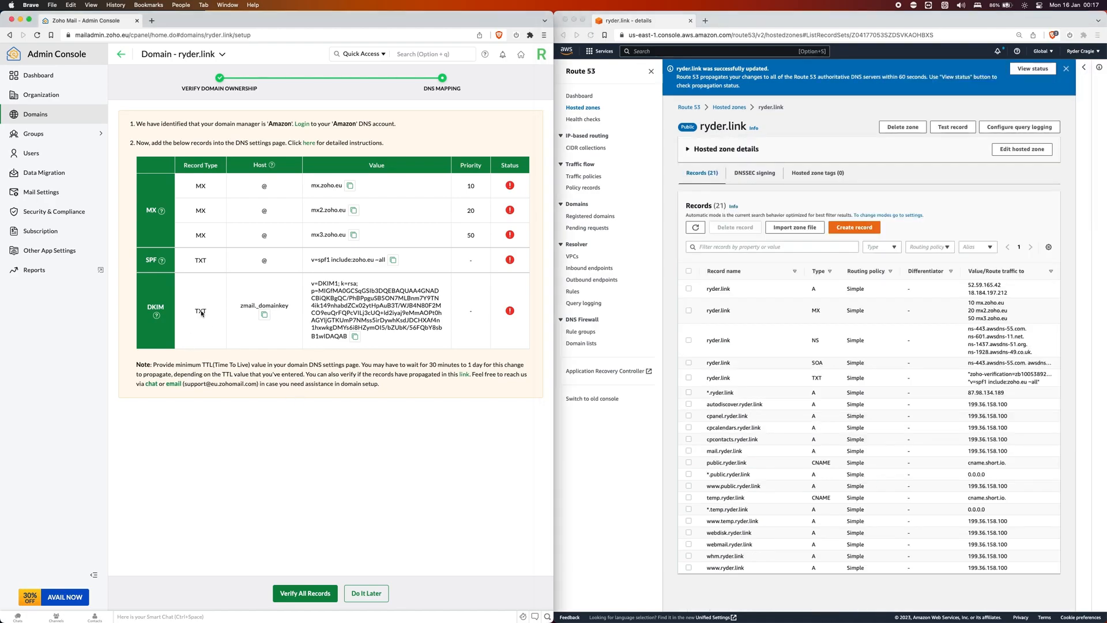
# Start a new TXT record named zmail._domainkey in Route 53.
pyautogui.click(854, 227)
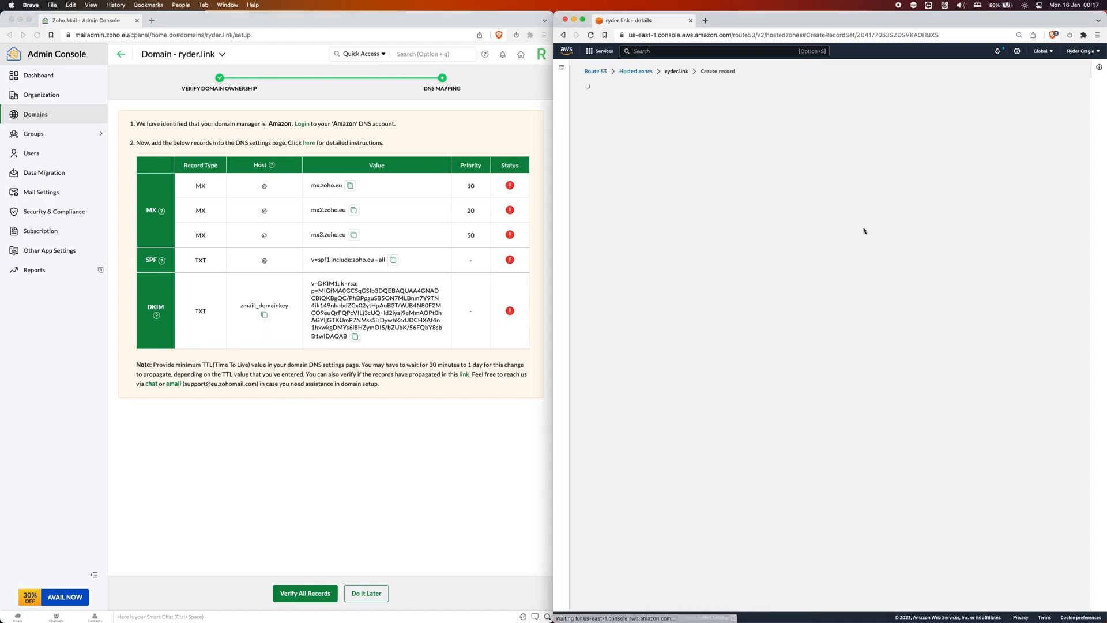
pyautogui.click(858, 170)
pyautogui.click(848, 236)
pyautogui.click(723, 235)
pyautogui.click(264, 315)
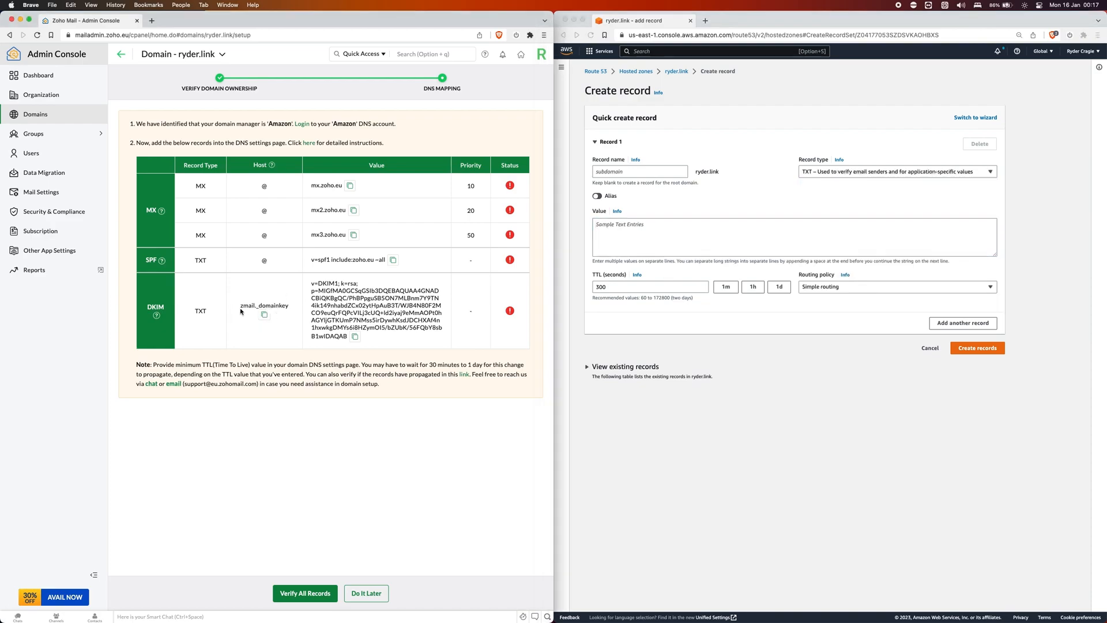
pyautogui.click(266, 317)
pyautogui.moveTo(241, 306); pyautogui.dragTo(291, 306)
pyautogui.click(623, 172)
pyautogui.press('super+v')
# Paste the Zoho DKIM key as the value and create the record.
pyautogui.click(682, 222)
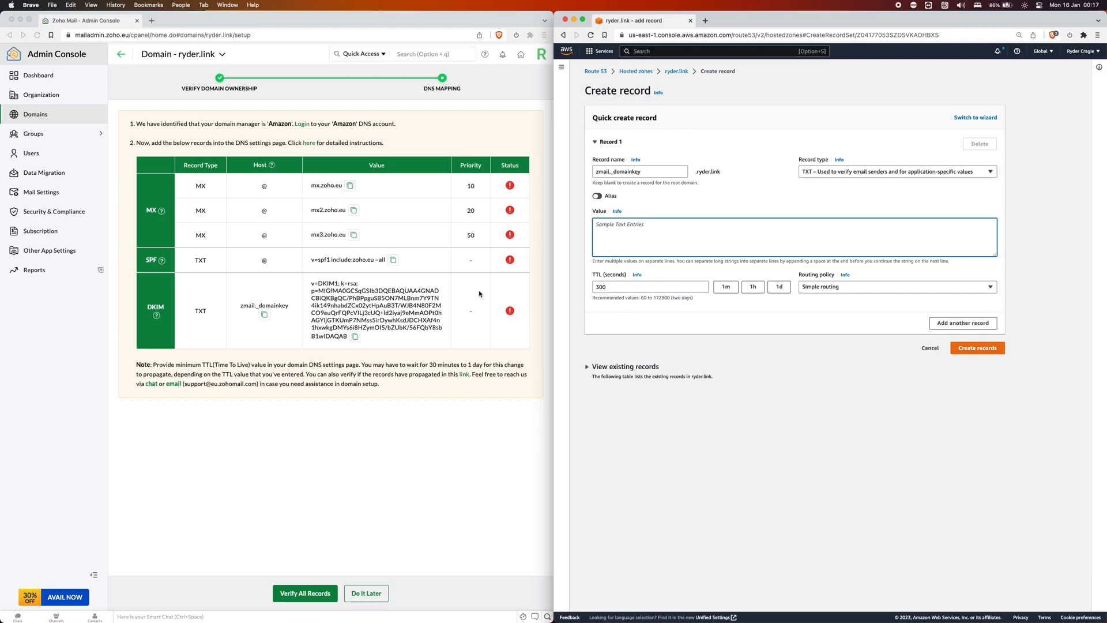
pyautogui.click(362, 314)
pyautogui.click(356, 338)
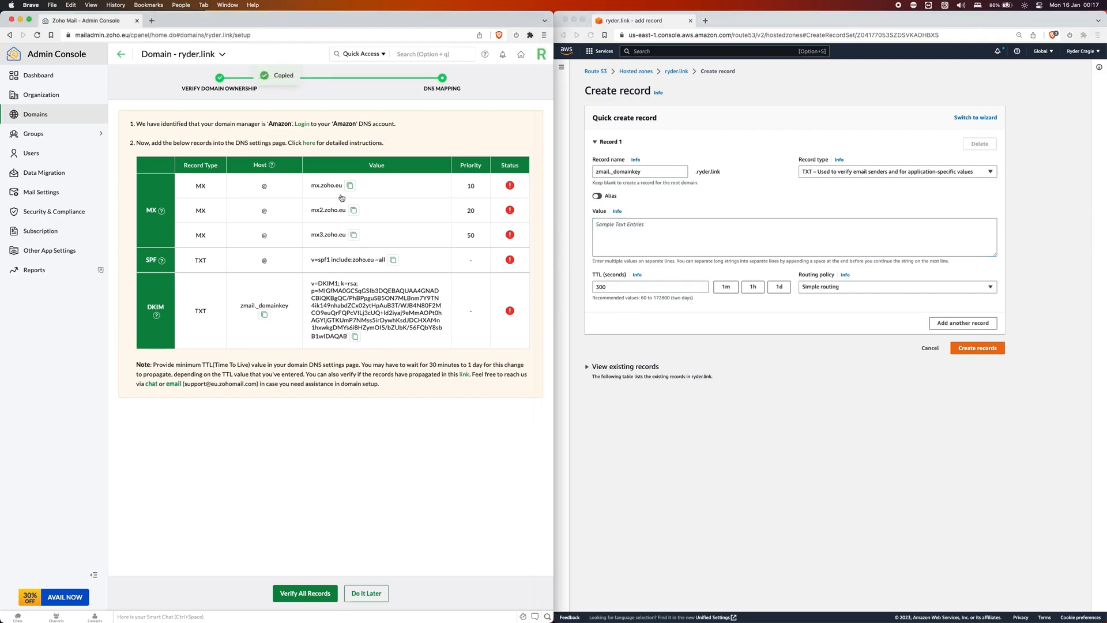
pyautogui.click(636, 245)
pyautogui.press('super+v')
pyautogui.click(970, 347)
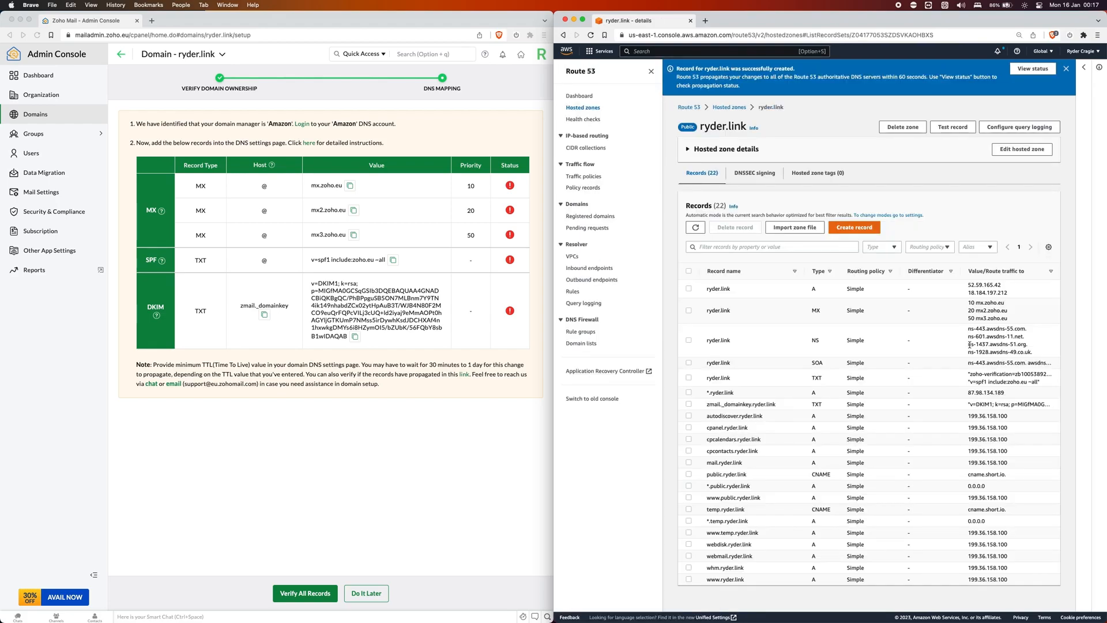
# Run Verify All Records twice, dismissing each notice, then reload the Zoho setup page.
pyautogui.click(506, 408)
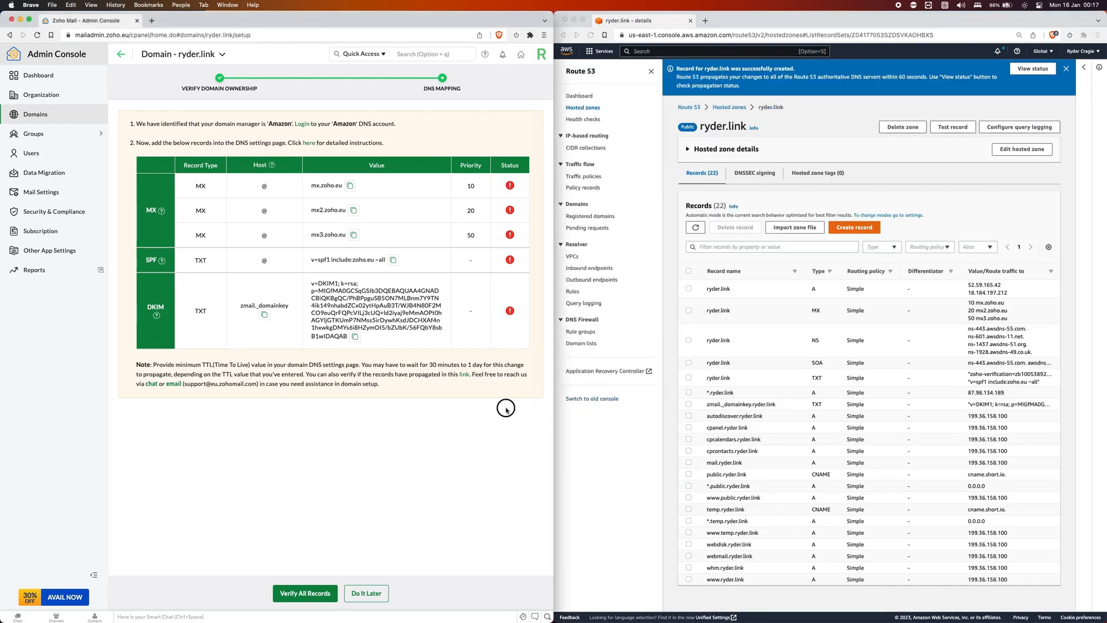
pyautogui.click(304, 592)
pyautogui.click(363, 352)
pyautogui.click(336, 592)
pyautogui.click(329, 591)
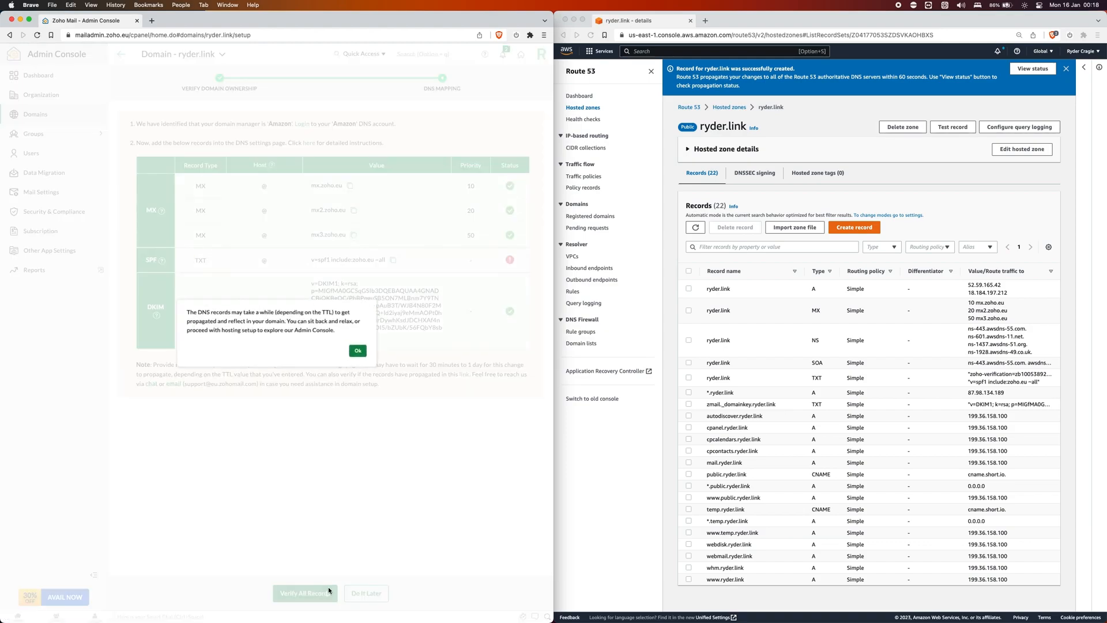
pyautogui.click(368, 349)
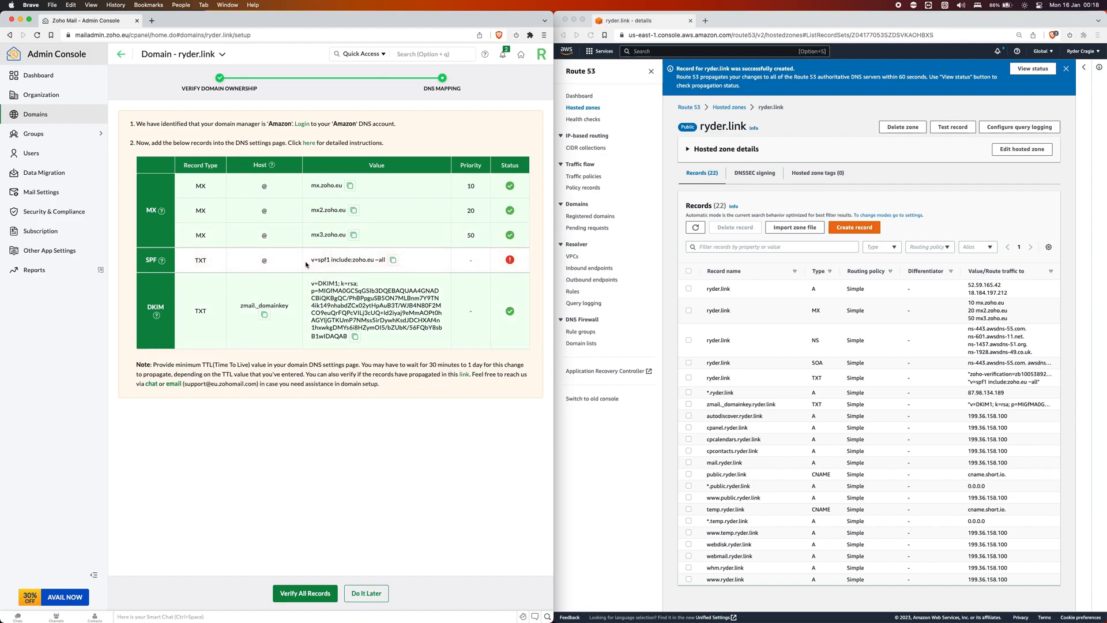
pyautogui.click(37, 36)
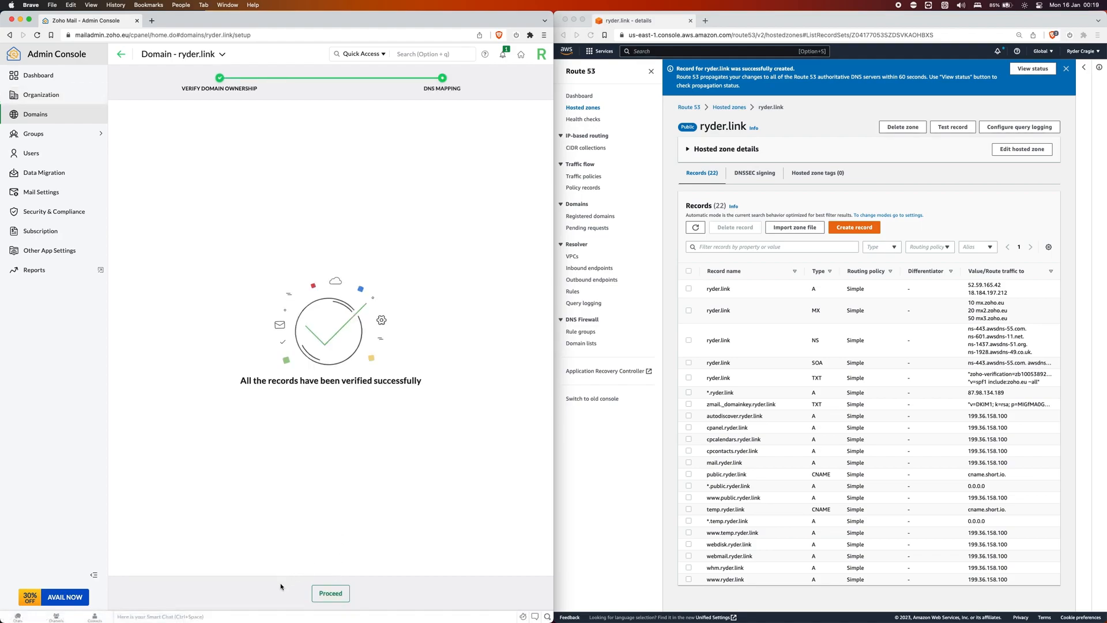
# Open ryder.link's settings and review MX, SPF and DKIM before reaching the DMARC form.
pyautogui.click(318, 594)
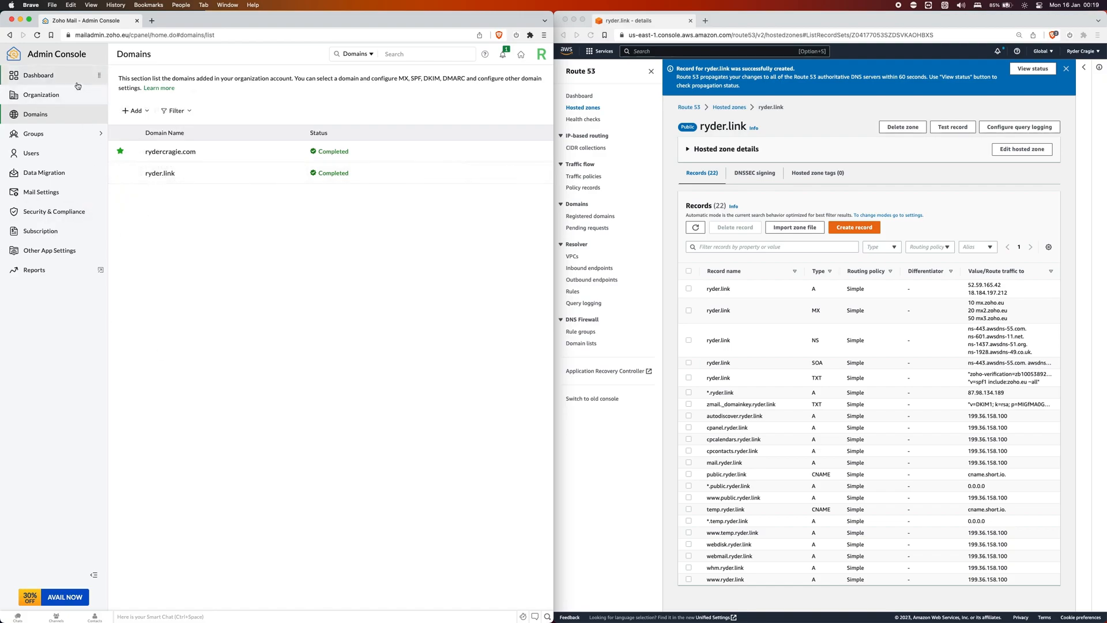
pyautogui.click(157, 176)
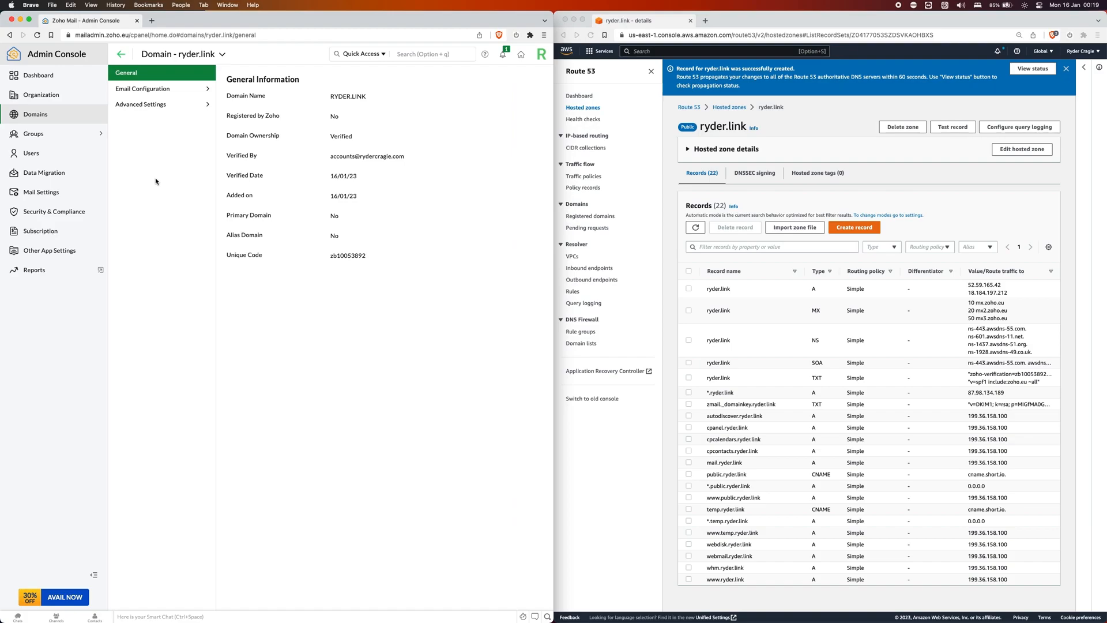
pyautogui.click(156, 90)
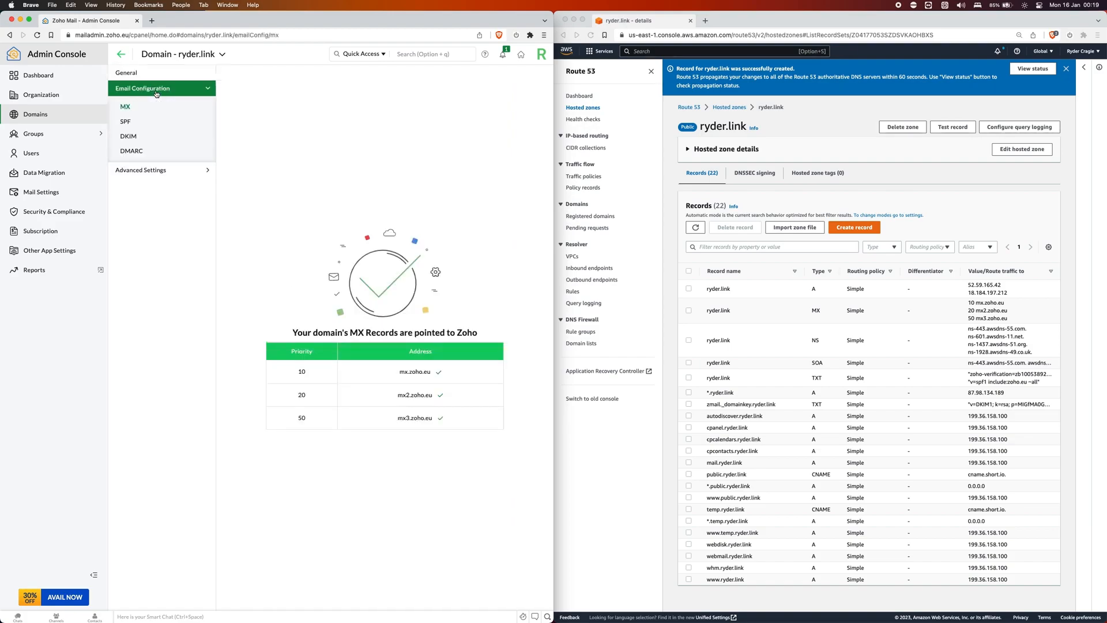
pyautogui.click(136, 120)
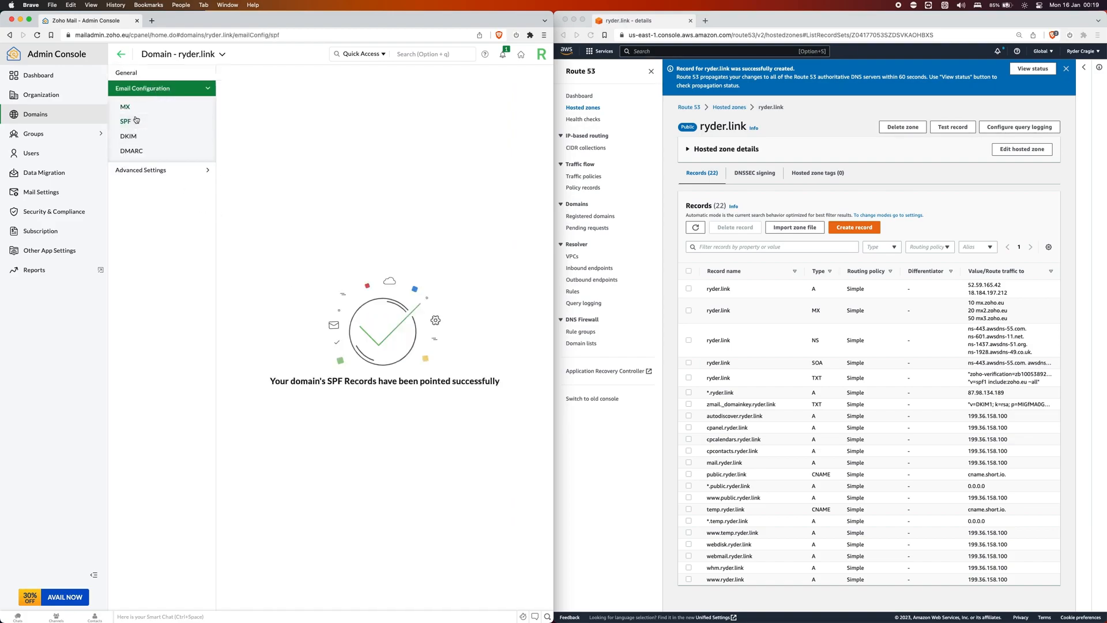
pyautogui.click(131, 139)
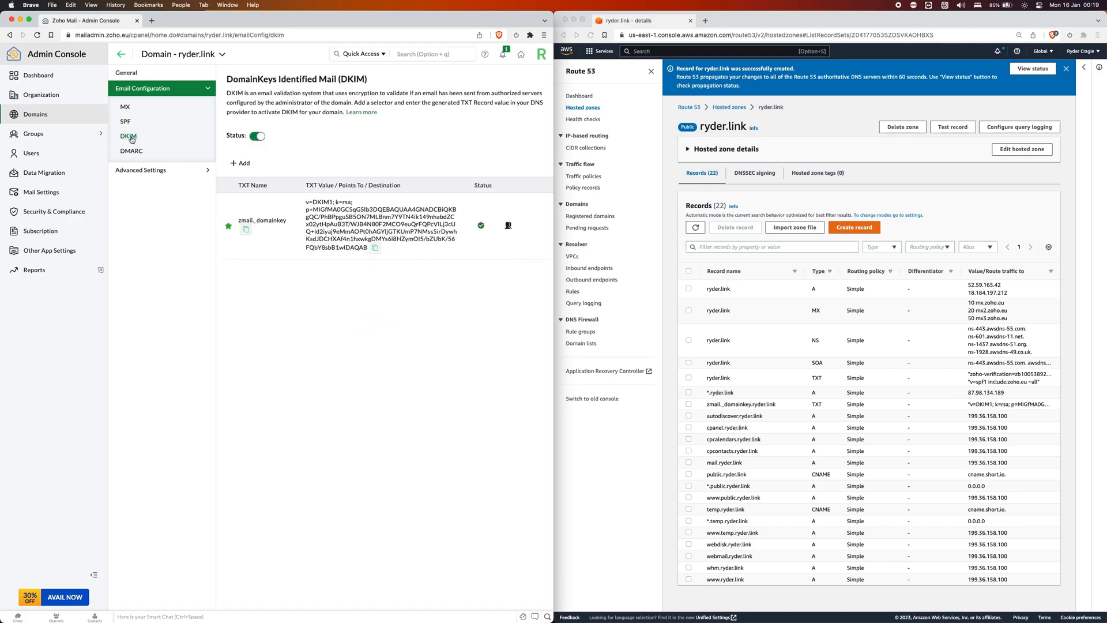
pyautogui.click(137, 152)
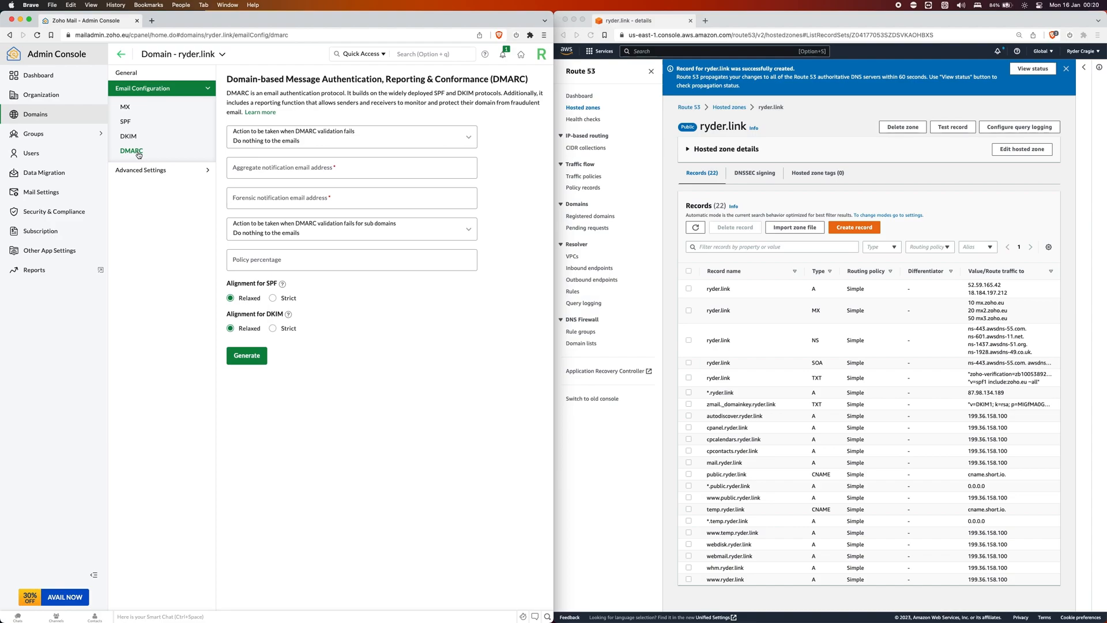
# Set the DMARC policy to quarantine emails that fail validation.
pyautogui.click(276, 139)
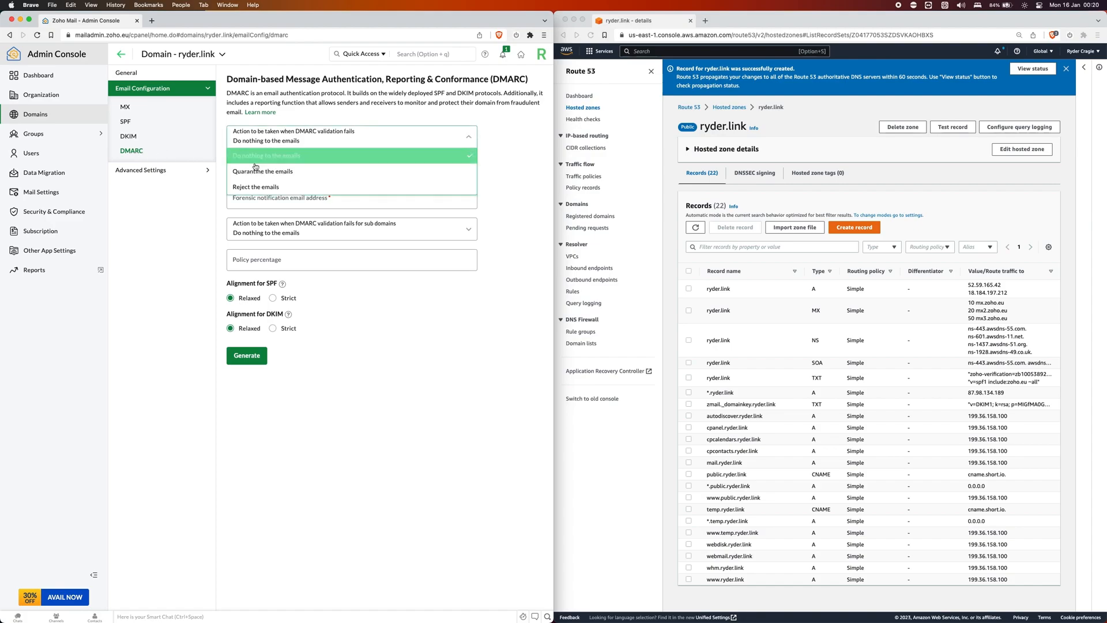
pyautogui.click(257, 176)
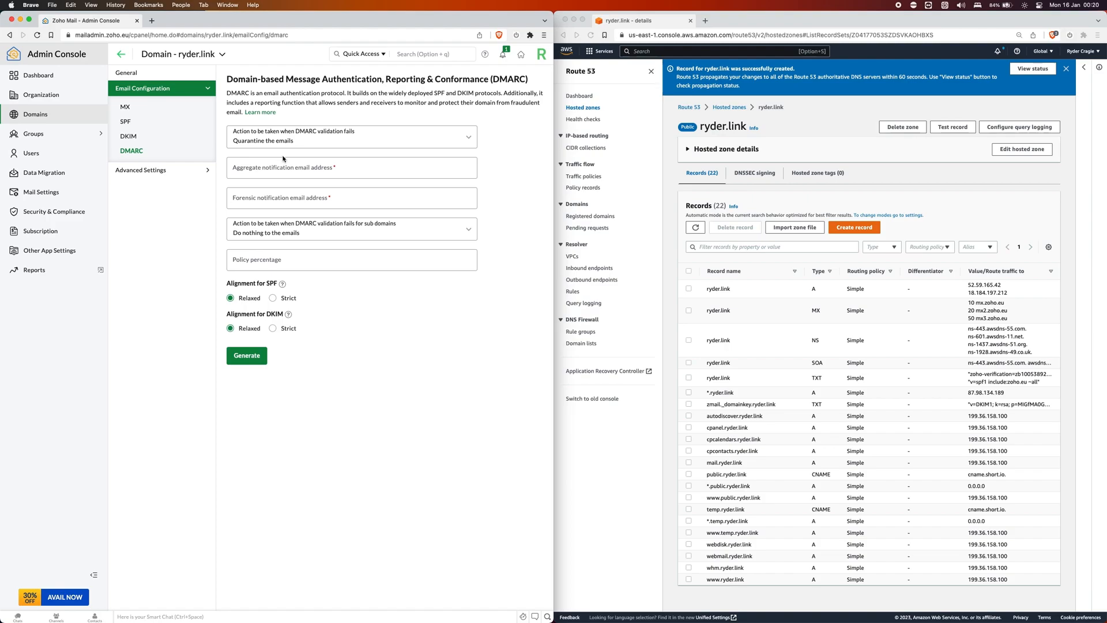
pyautogui.click(247, 355)
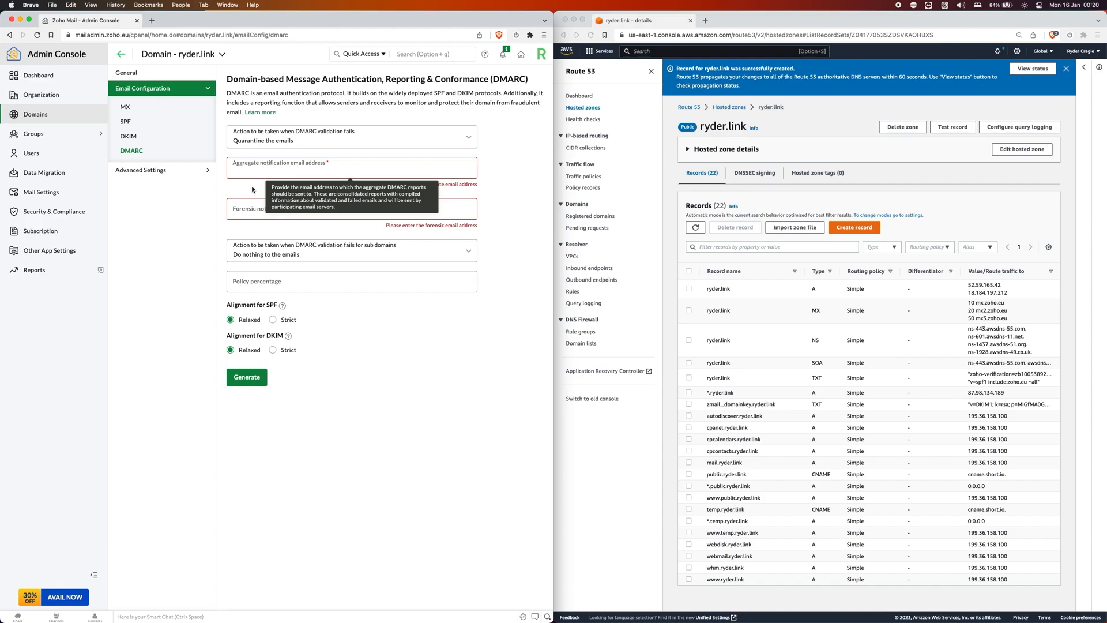
pyautogui.click(252, 190)
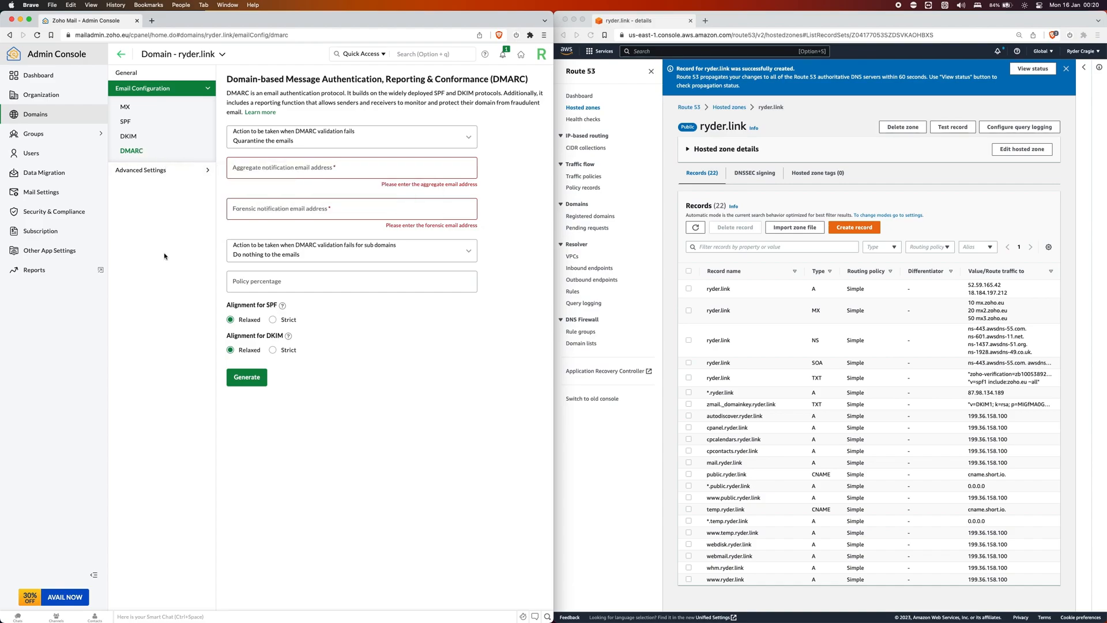
# Enter the report address in both Aggregate and Forensic fields and generate the DMARC record.
pyautogui.click(271, 167)
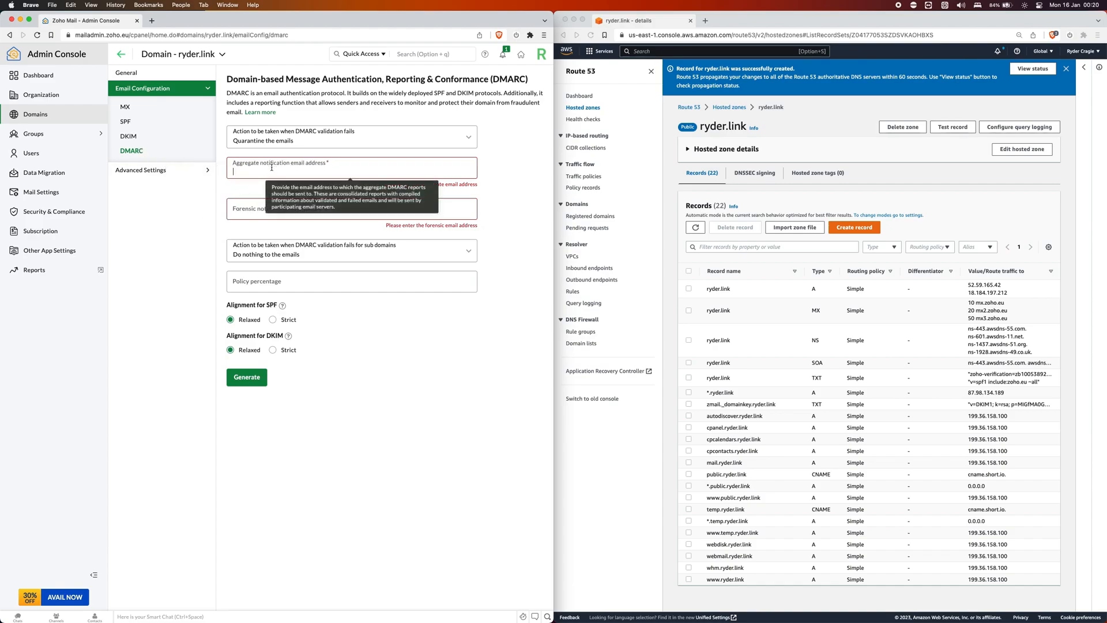
pyautogui.press('super+a')
pyautogui.press('super+c')
pyautogui.click(248, 209)
pyautogui.press('super+v')
pyautogui.click(373, 388)
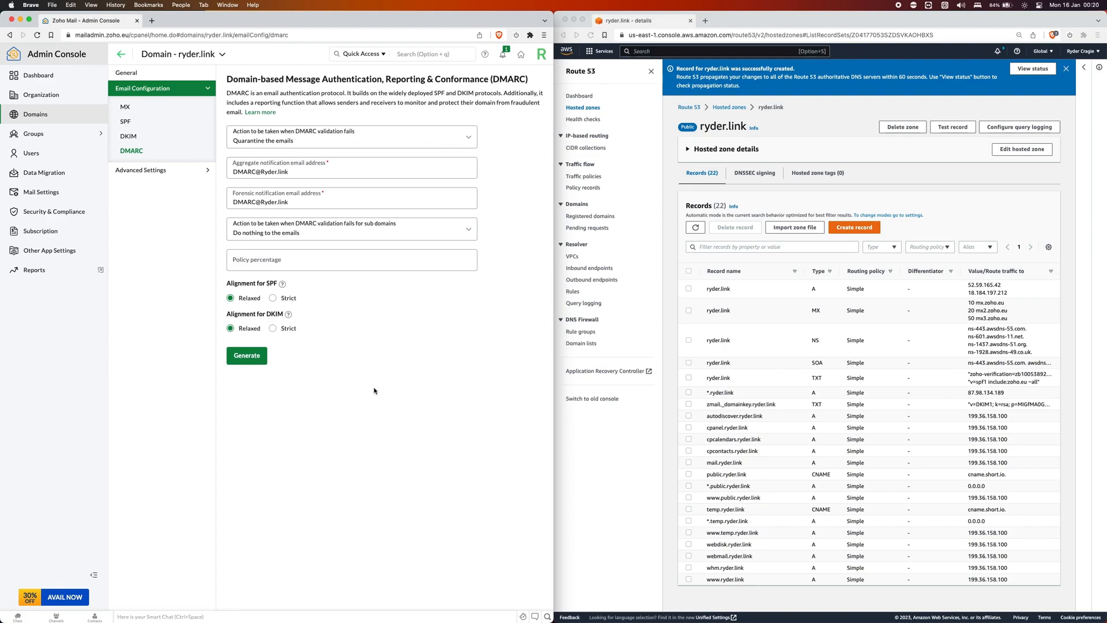
pyautogui.click(242, 354)
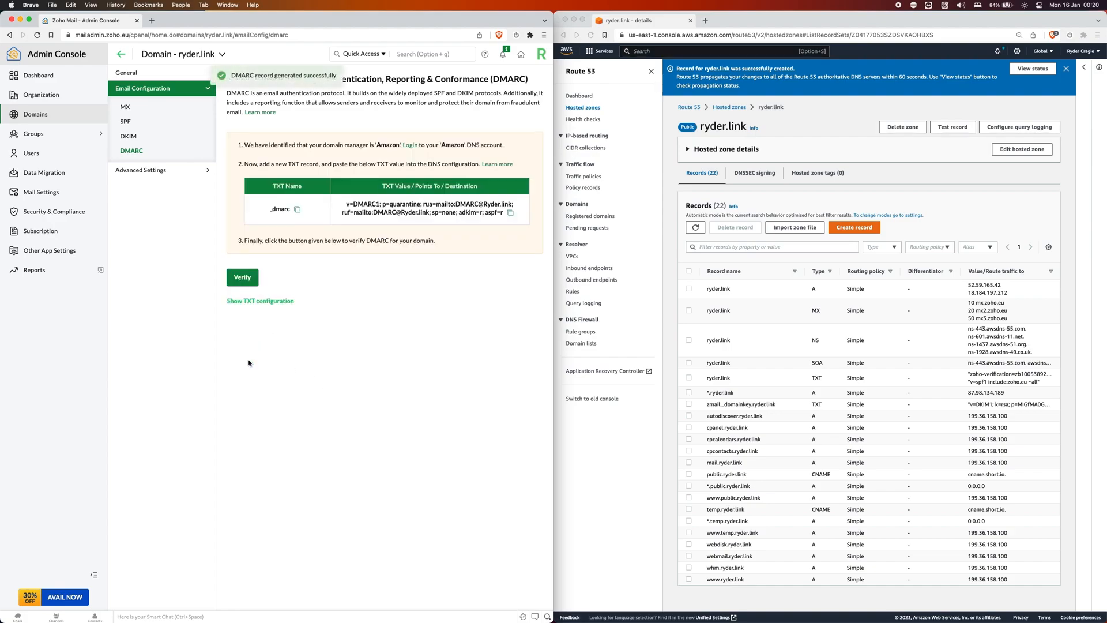
pyautogui.click(856, 232)
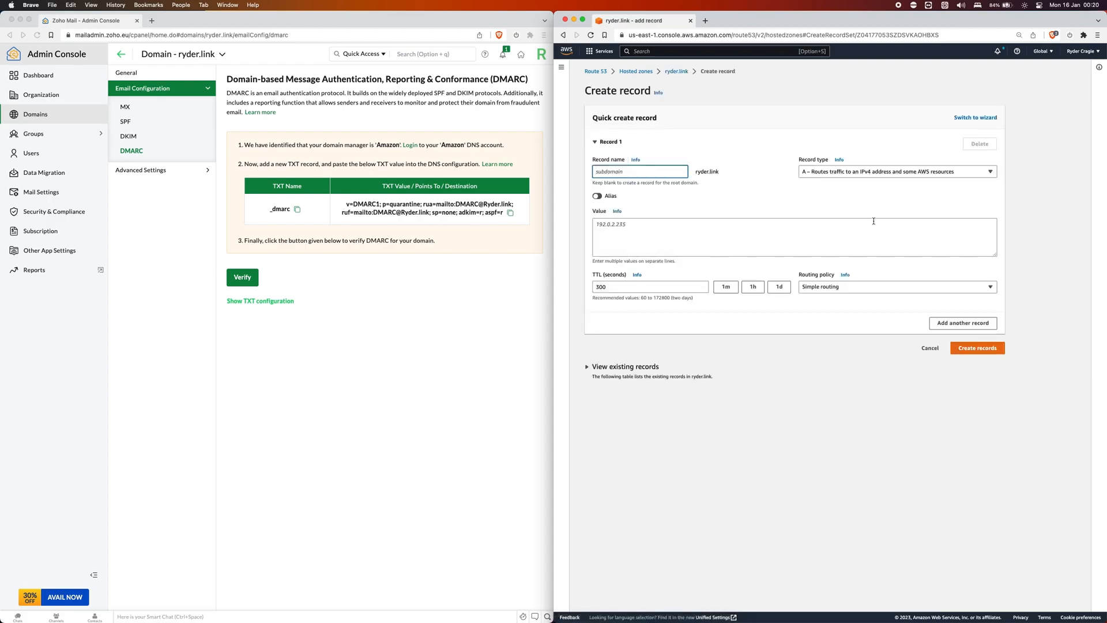
# Create a _dmarc TXT record with the generated DMARC value and verify it in Zoho.
pyautogui.click(884, 168)
pyautogui.click(830, 232)
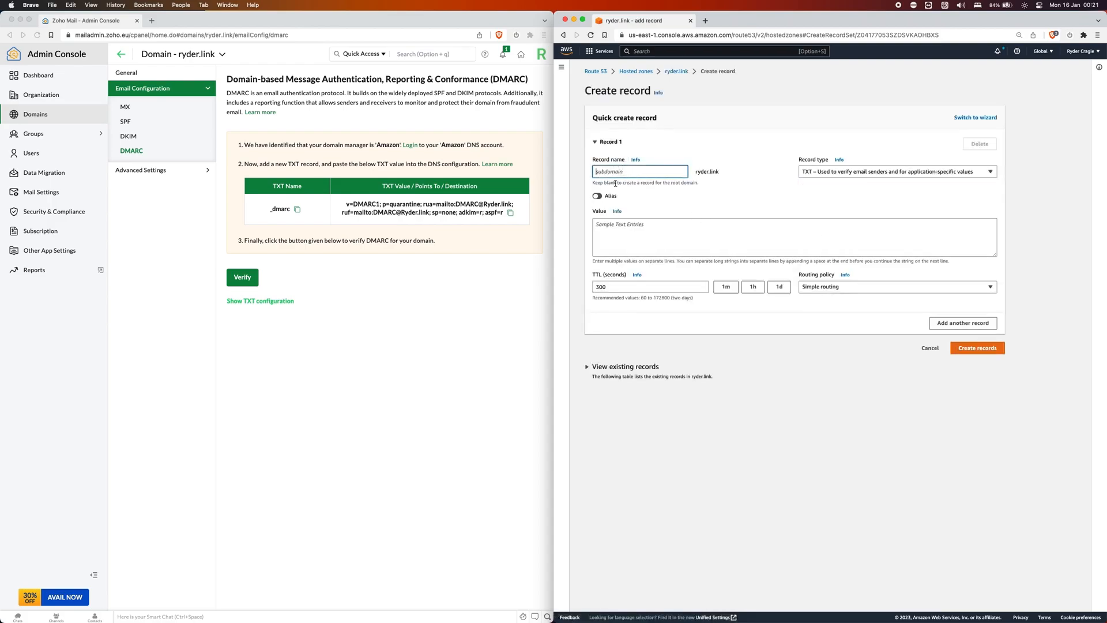
pyautogui.write('_dmarc')
pyautogui.click(500, 219)
pyautogui.click(510, 213)
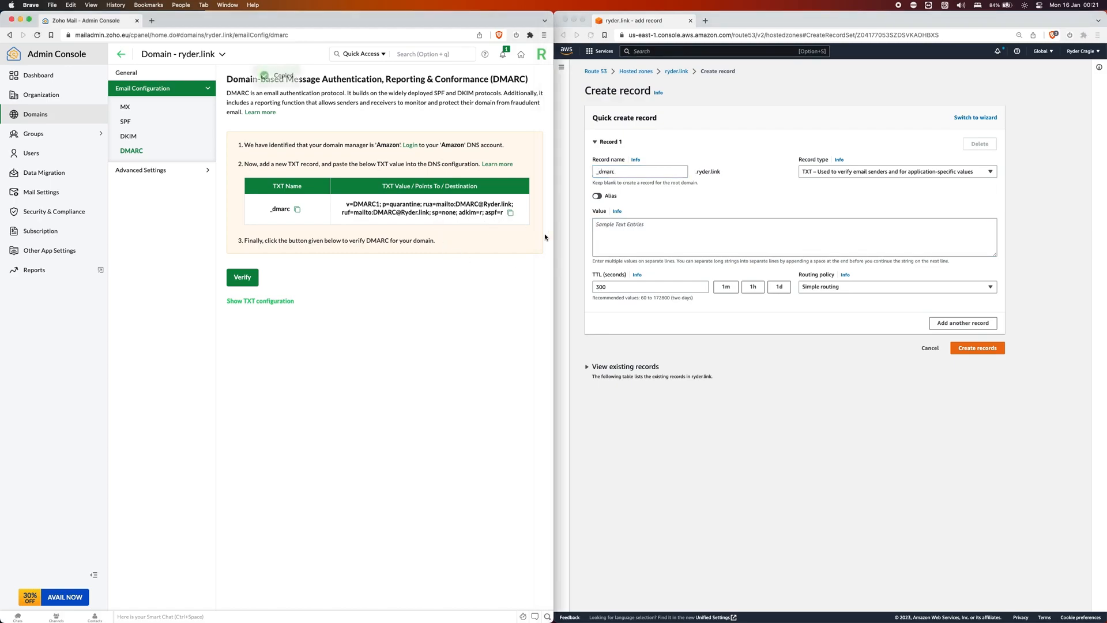
pyautogui.click(672, 242)
pyautogui.press('super+v')
pyautogui.click(962, 348)
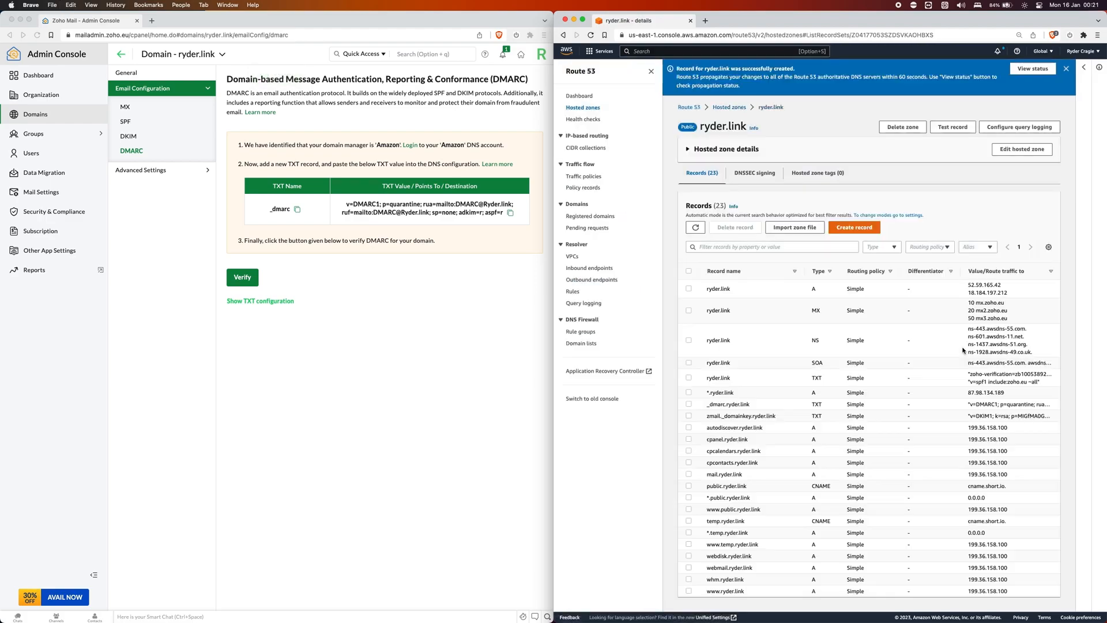
pyautogui.click(243, 277)
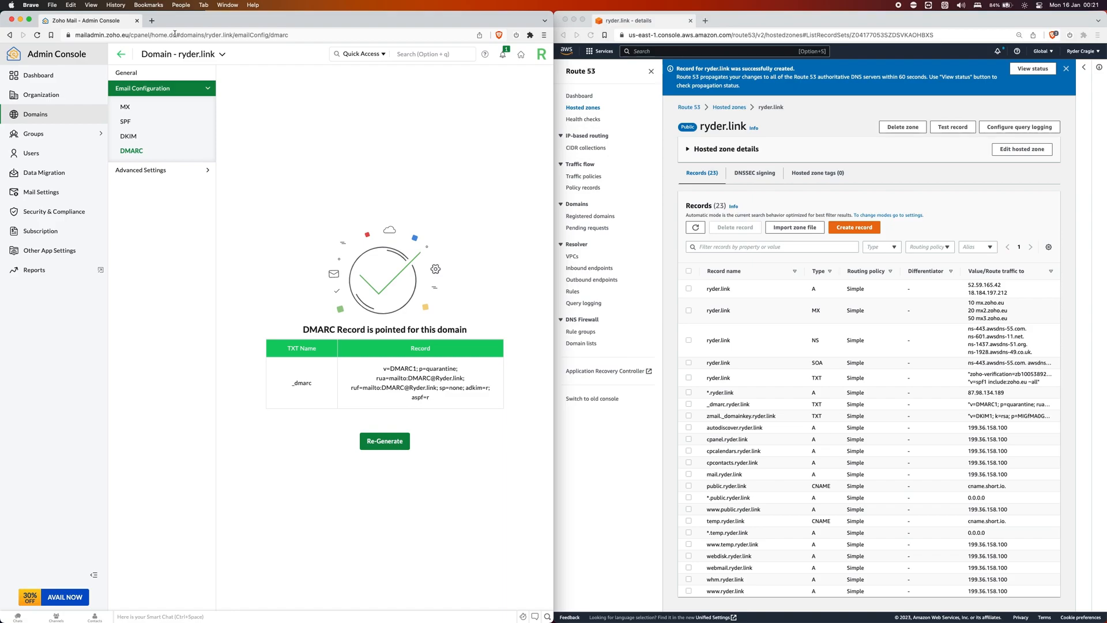
# Review ryder.link's general information, advanced settings and domain aliasing options.
pyautogui.click(157, 71)
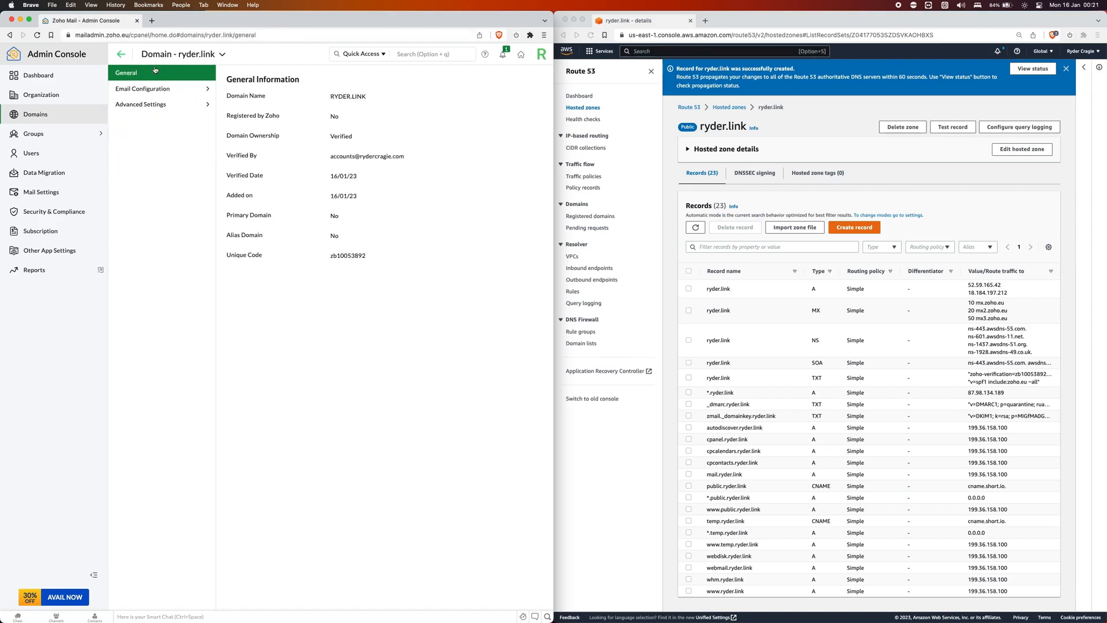
pyautogui.click(157, 104)
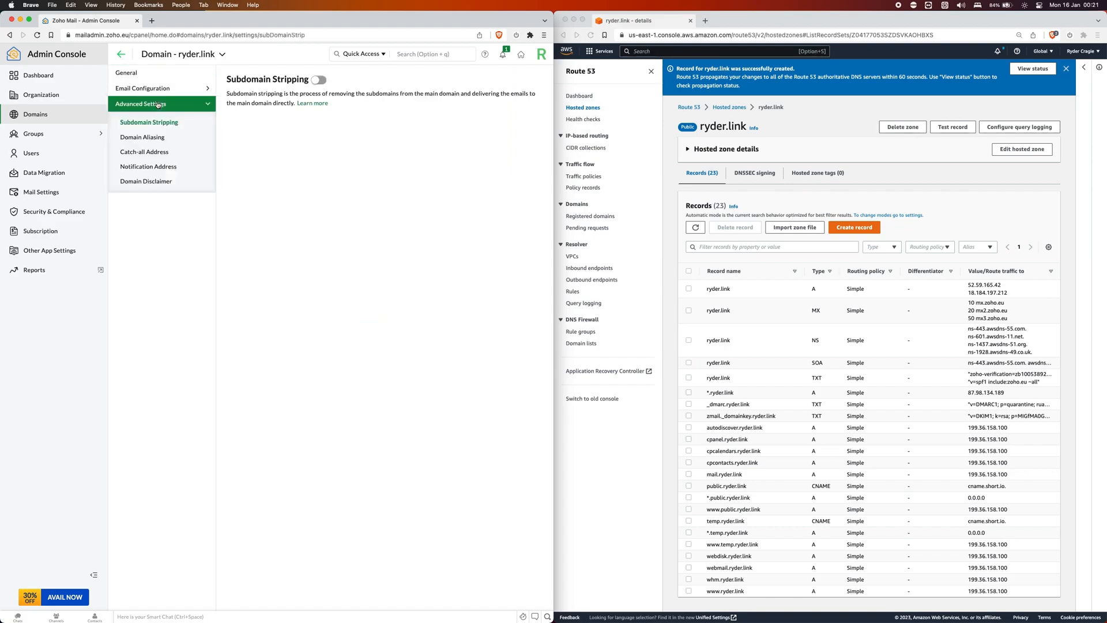
pyautogui.click(156, 138)
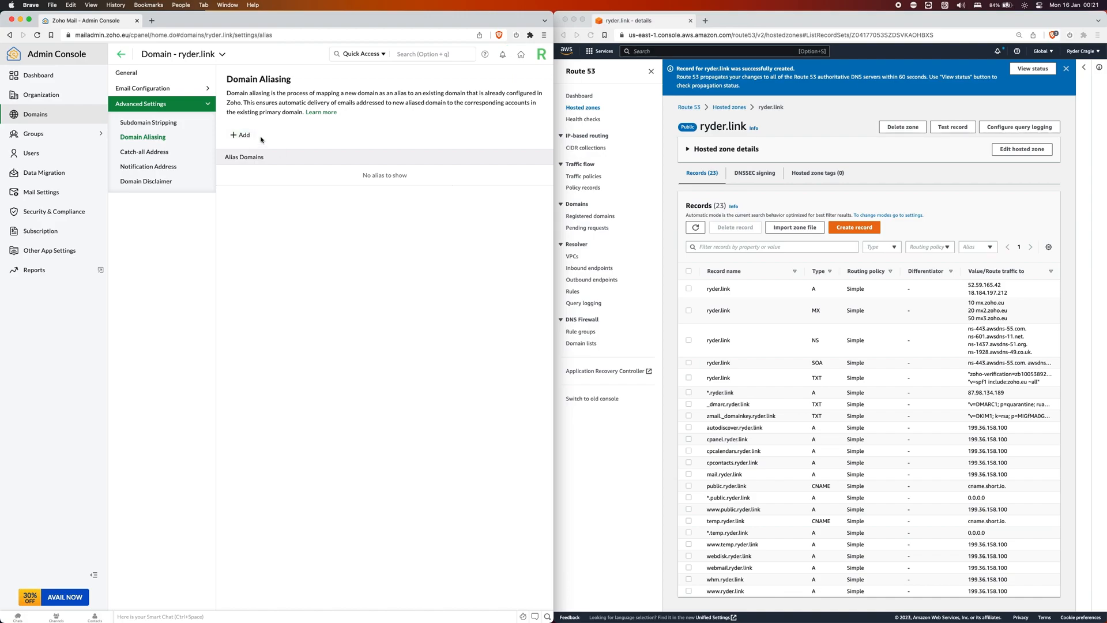
# Open the Catch-all Address settings and leave the address field empty.
pyautogui.click(145, 154)
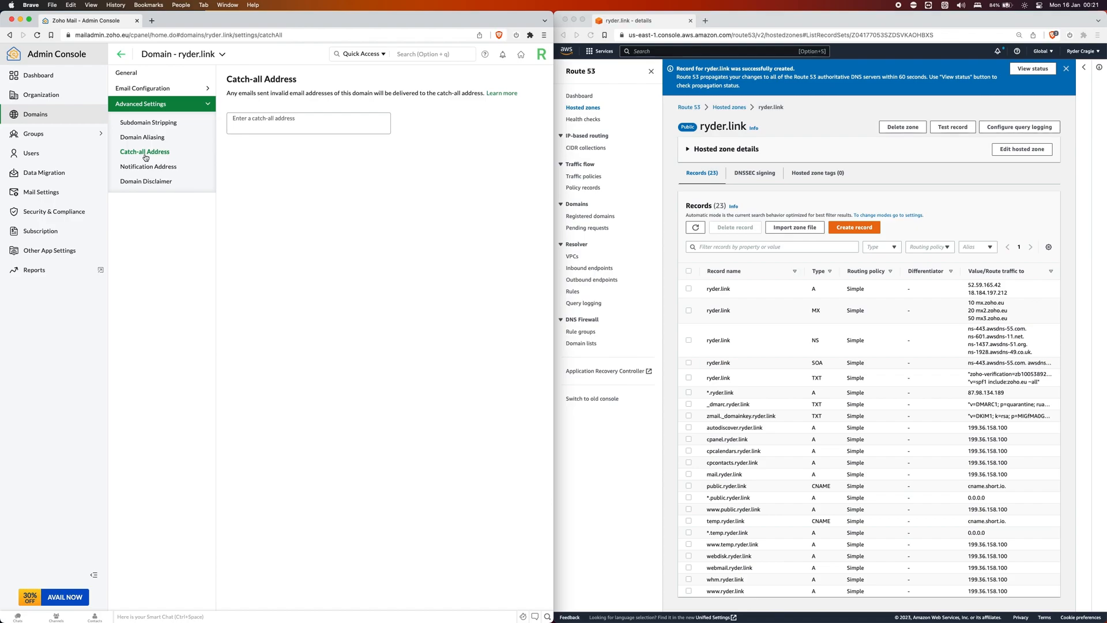
pyautogui.click(293, 123)
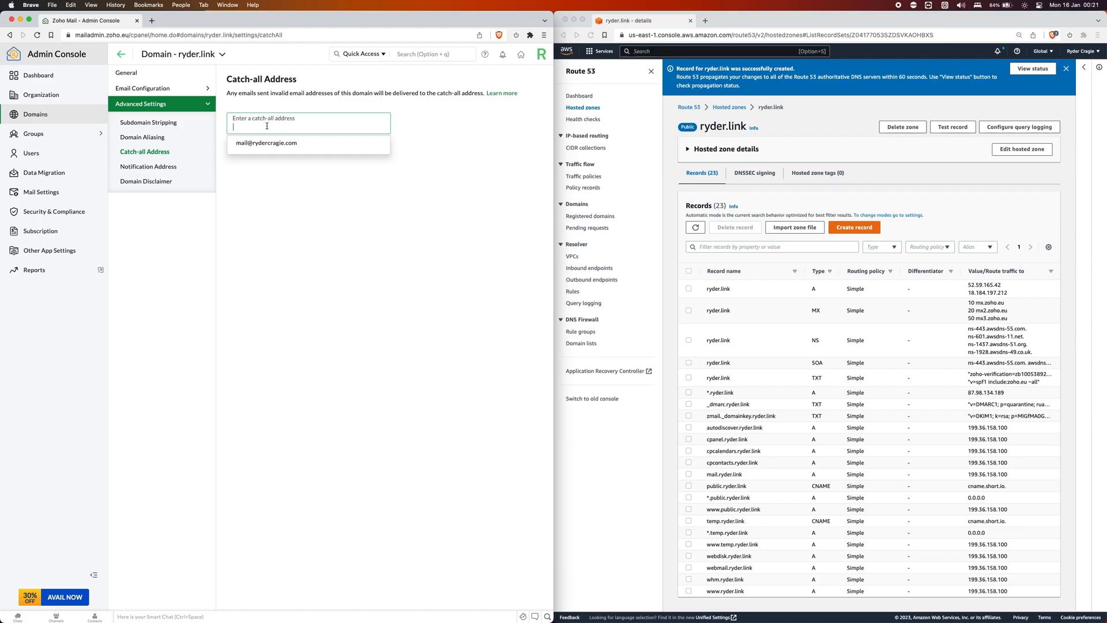
pyautogui.click(275, 182)
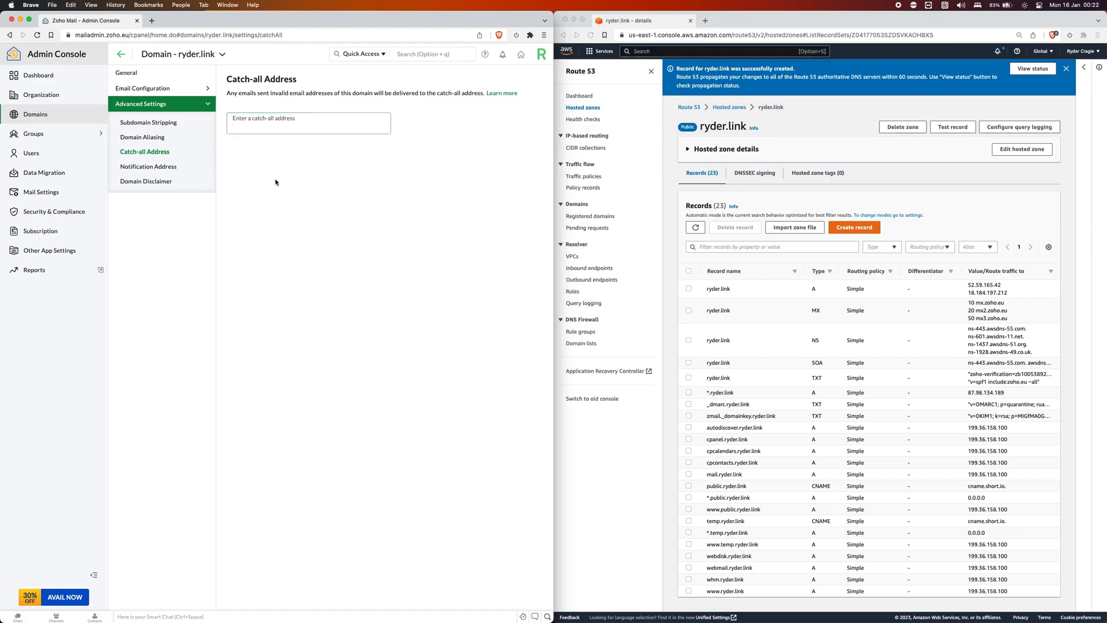
# Open the Security & Compliance dashboard and scroll its action list: 94%, 16 of 17 actions done.
pyautogui.click(58, 211)
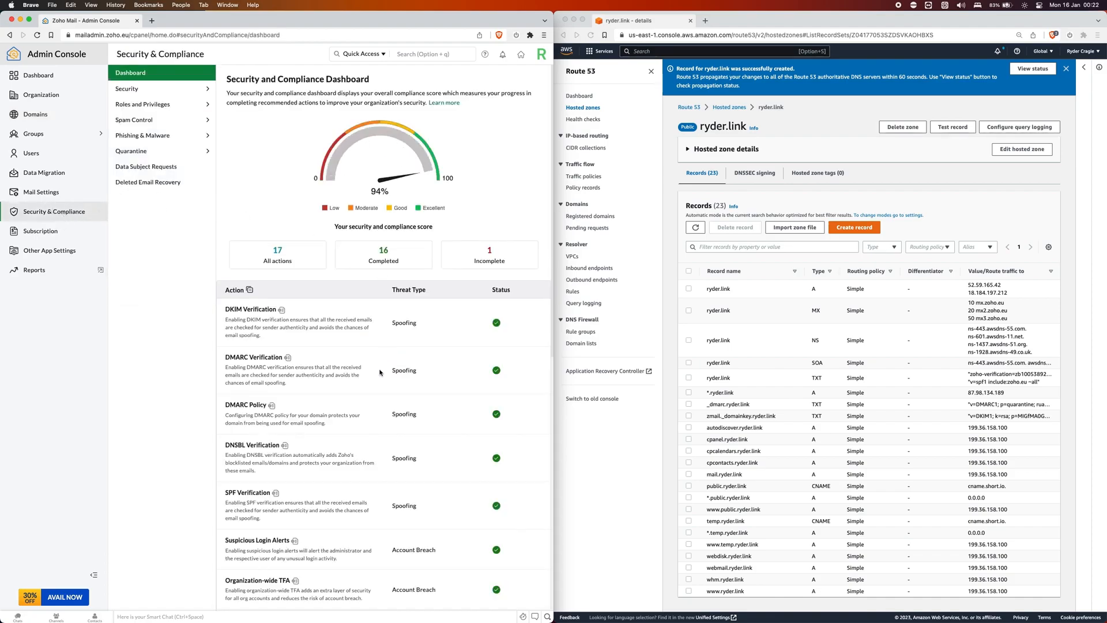
pyautogui.scroll(-10, 380, 372)
pyautogui.scroll(-7, 380, 372)
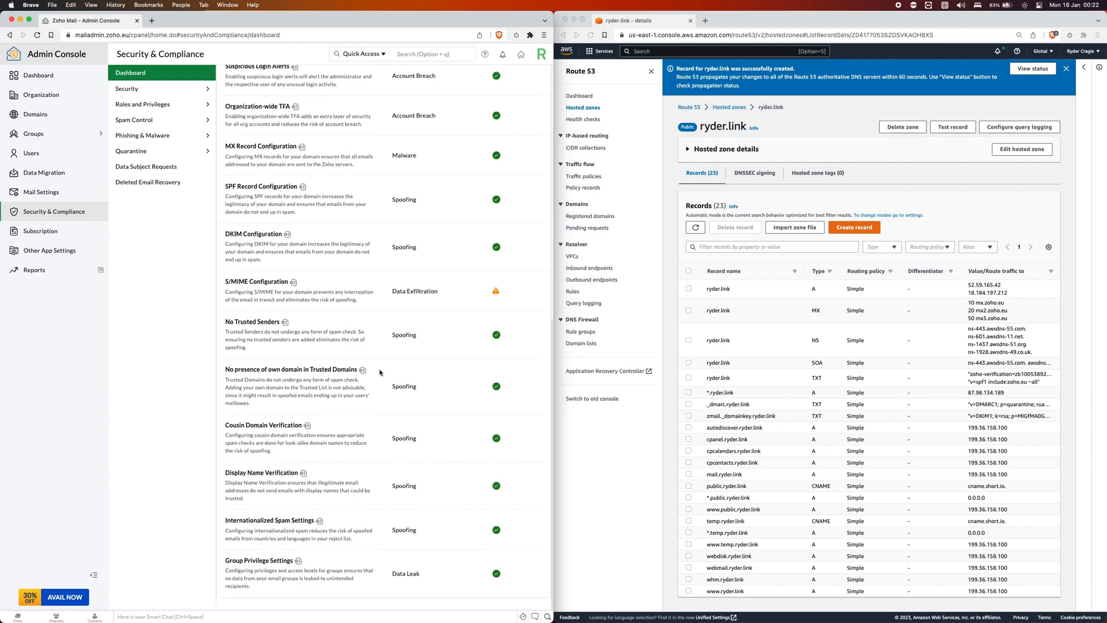
pyautogui.scroll(17, 380, 372)
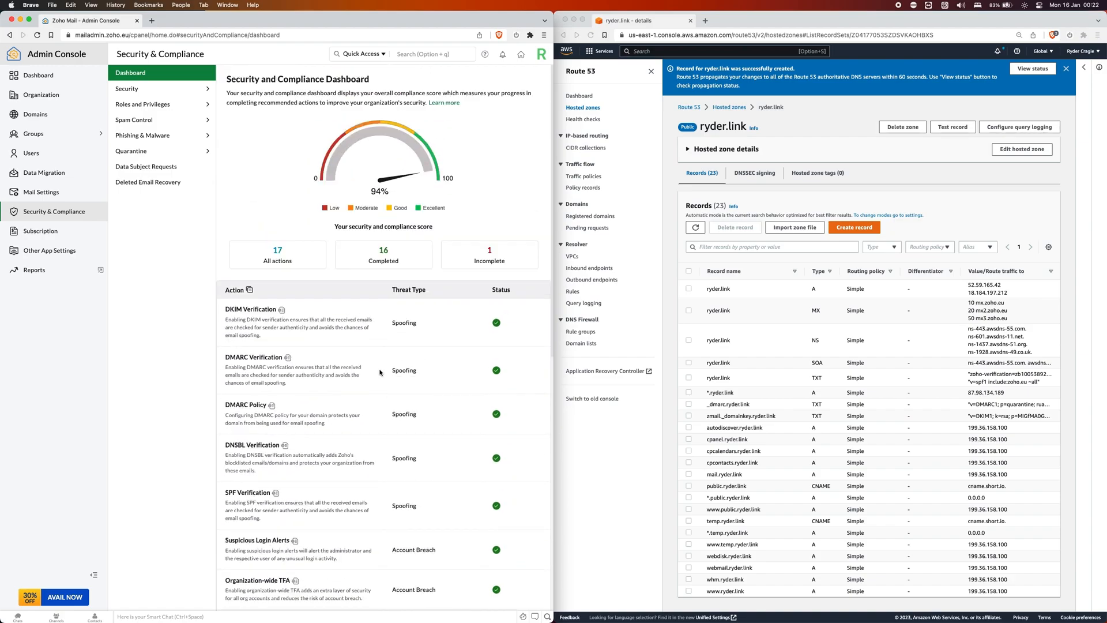